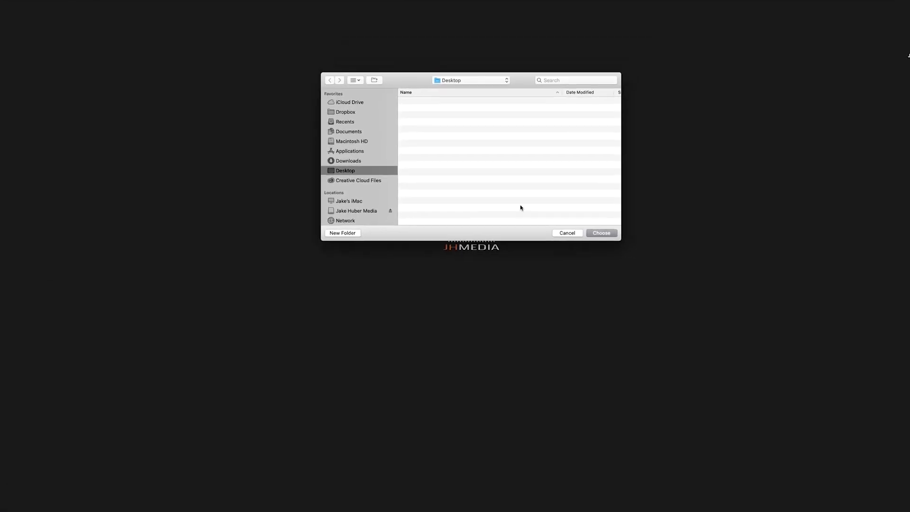
Dismiss the folder dialog and launch Automator from Macintosh HD > Applications in Finder
key(Return)
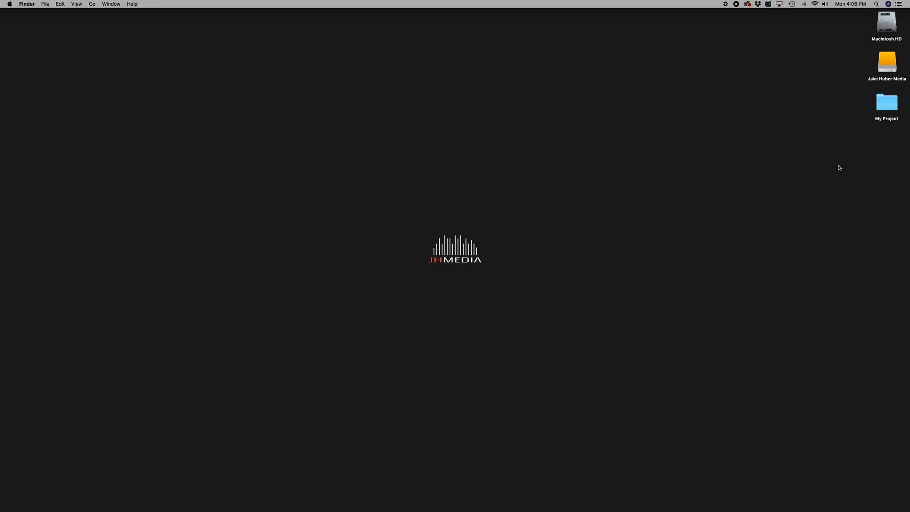
double_click(887, 103)
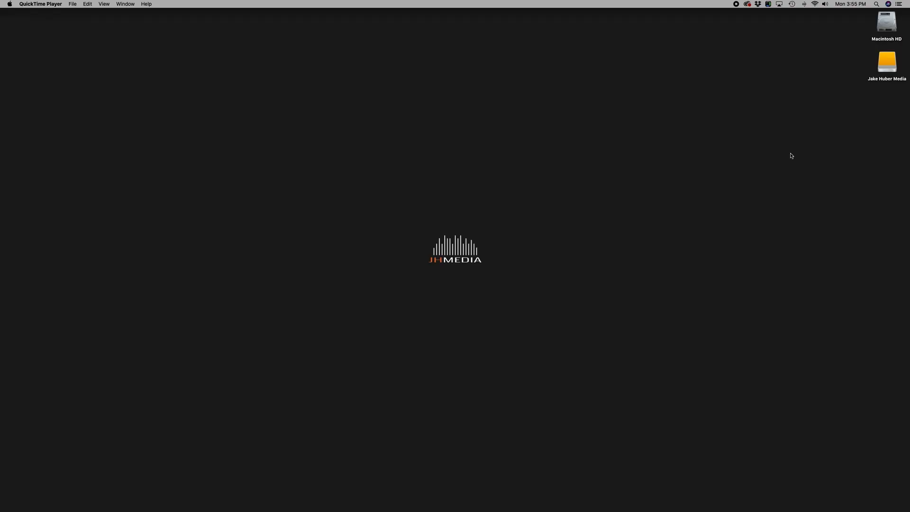
double_click(885, 21)
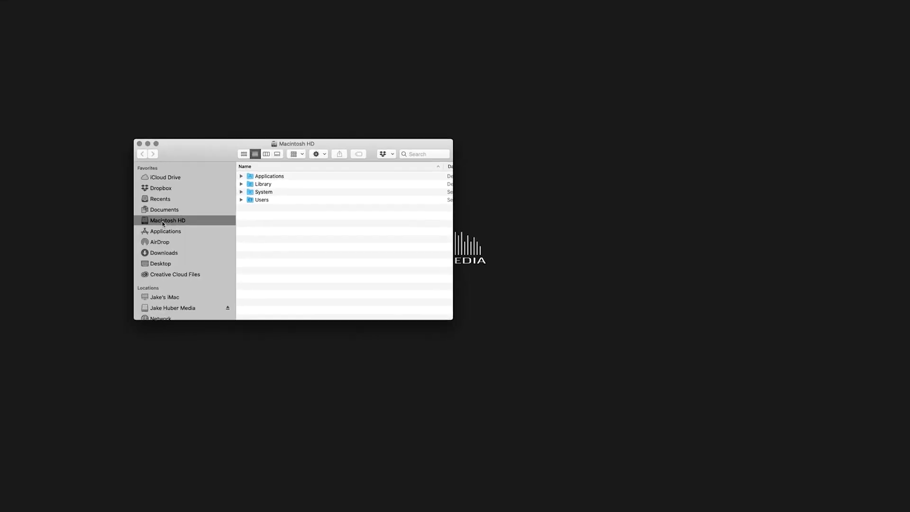
click(123, 228)
scroll(228, 221, down, 10)
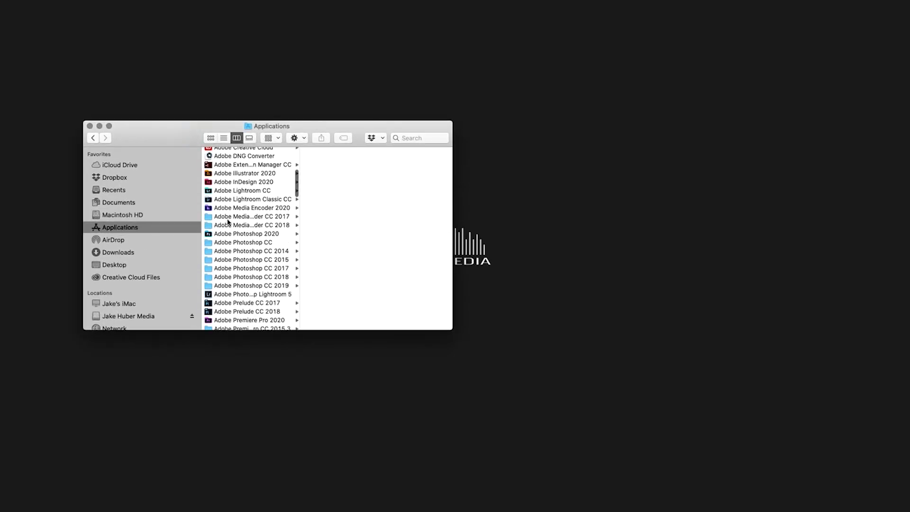
scroll(228, 222, down, 2)
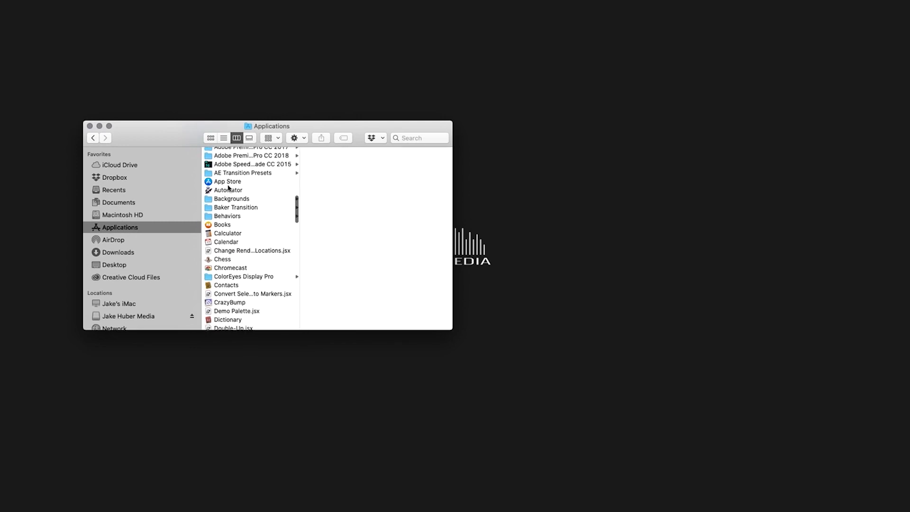
click(210, 191)
double_click(210, 191)
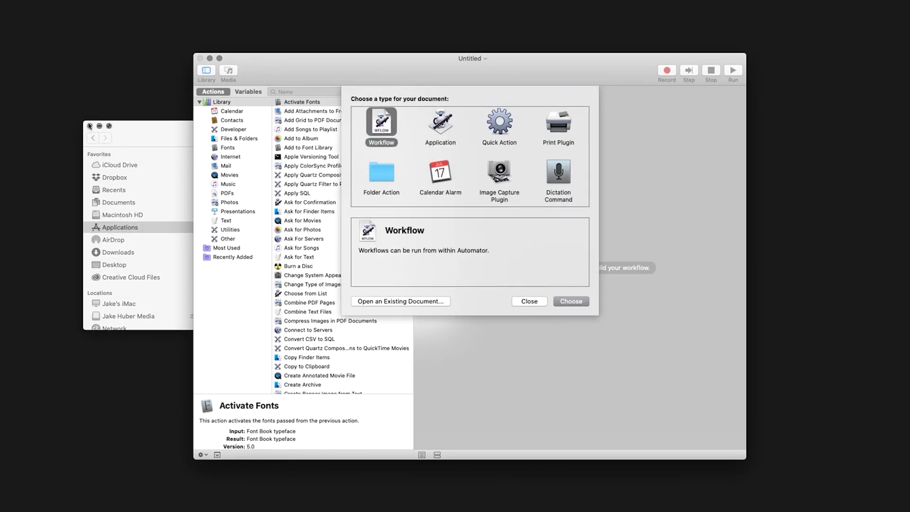
Create a new Automator Application and add the Ask for Text action to the workflow
click(445, 127)
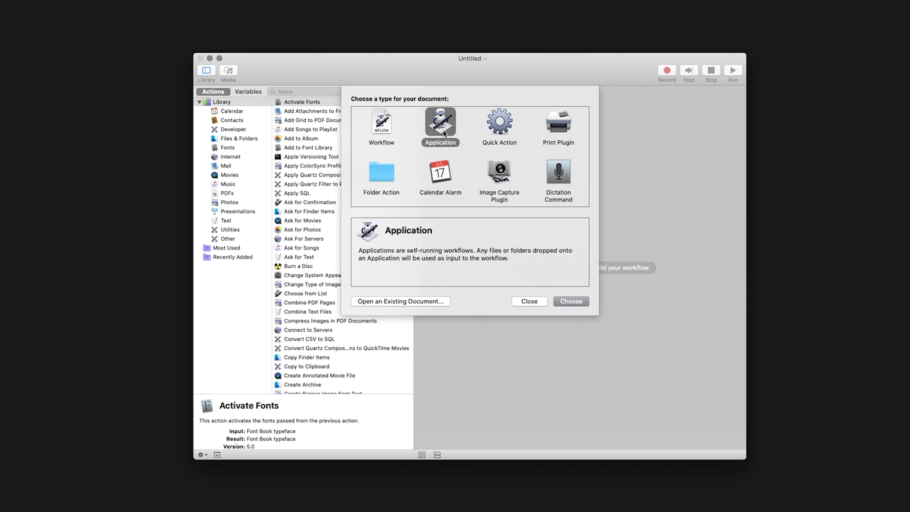
click(582, 303)
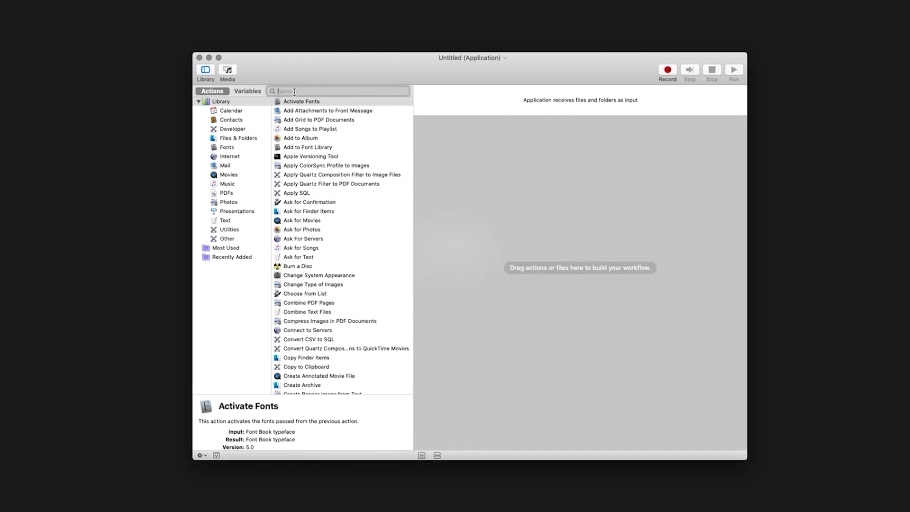
text(Ask for )
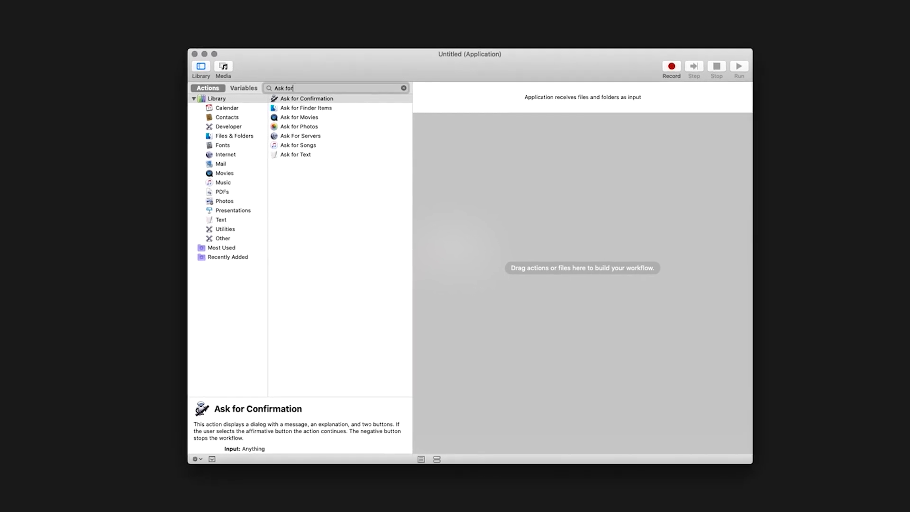
text(text)
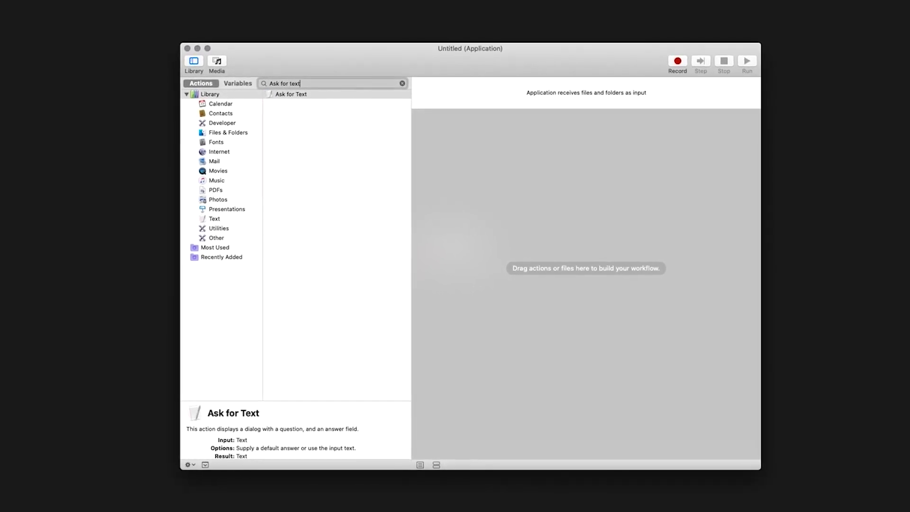
click(272, 94)
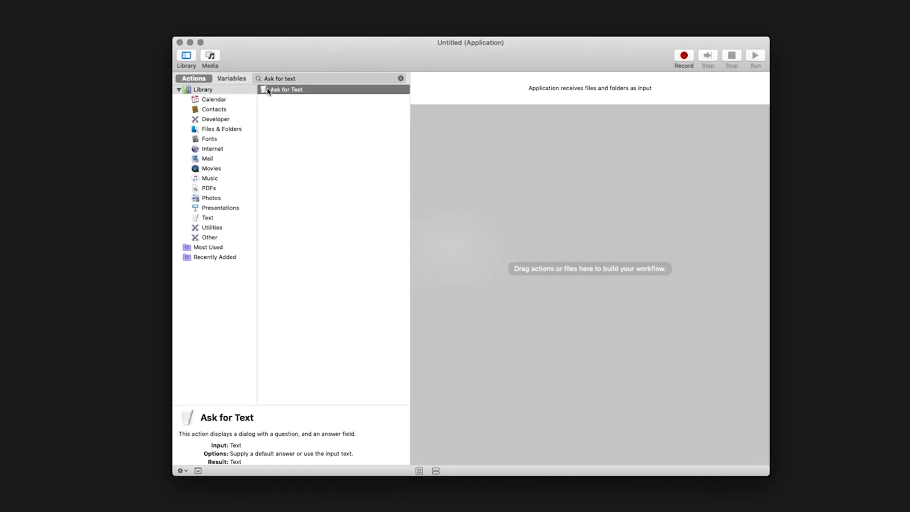
drag(266, 91, 569, 131)
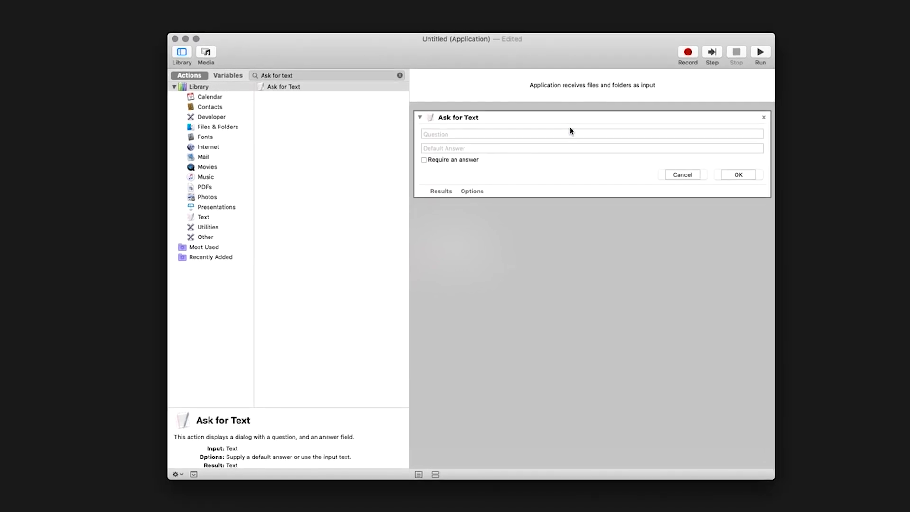
Set the question to 'Project Name?' with default answer 'My Project', and require an answer
click(455, 134)
text(Pro)
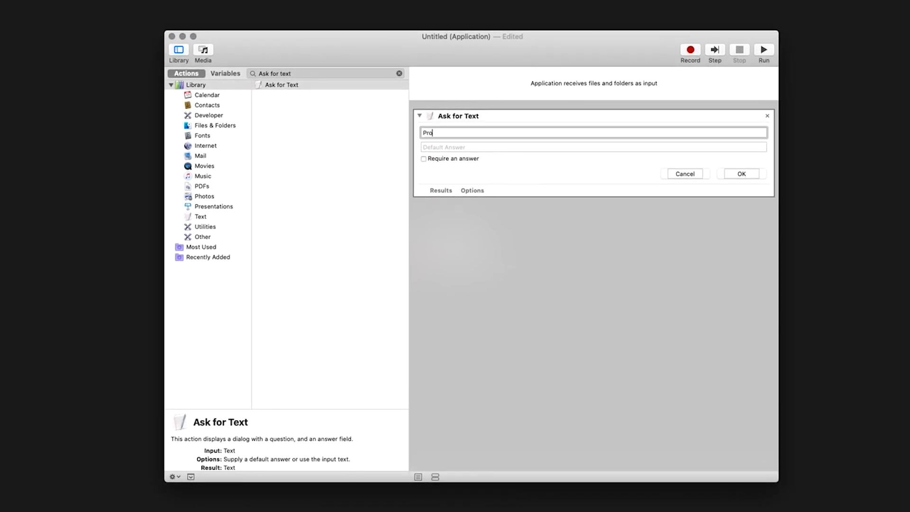
text(ject Name?)
click(433, 146)
text(My Project)
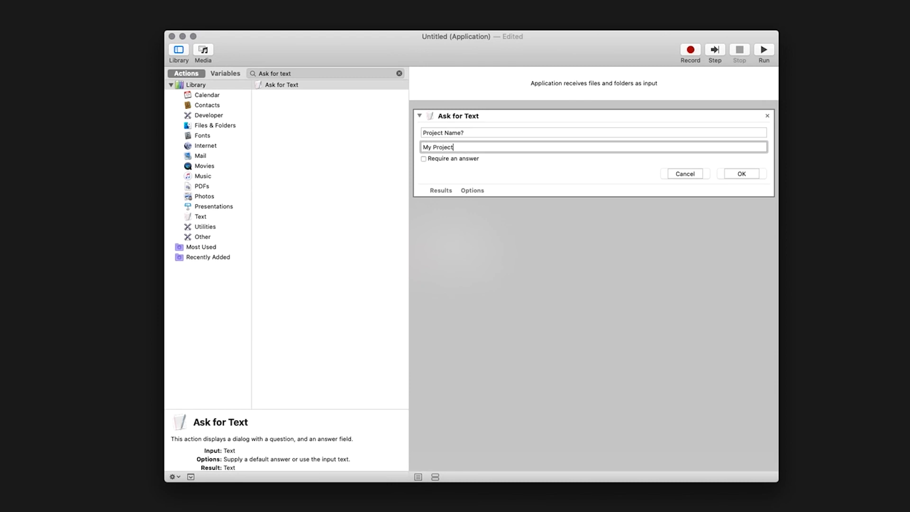
click(425, 159)
Add Set Value of Variable storing the answer in a new NewProject variable
click(289, 74)
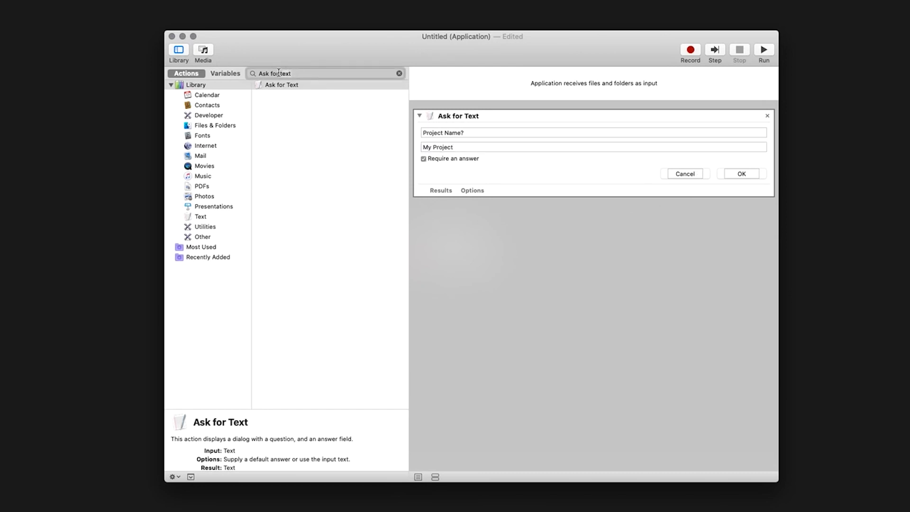
text(set value of var)
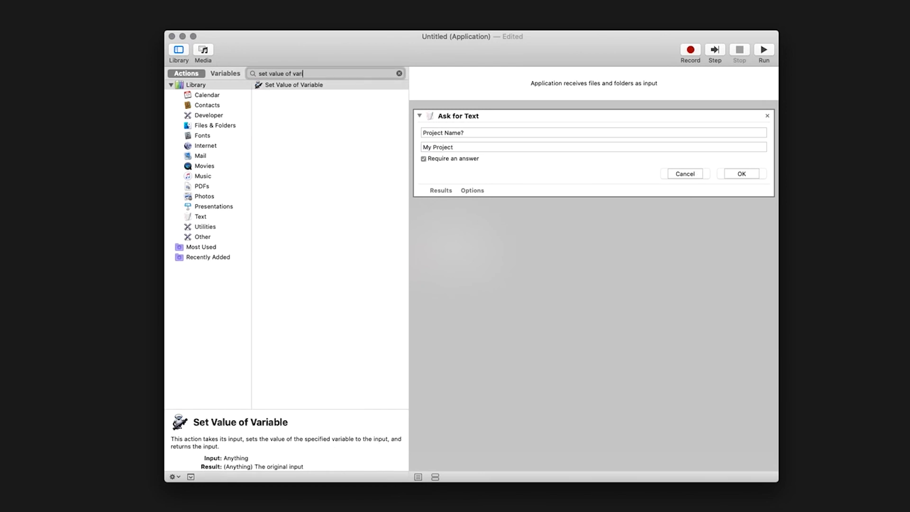
text(iable)
click(258, 88)
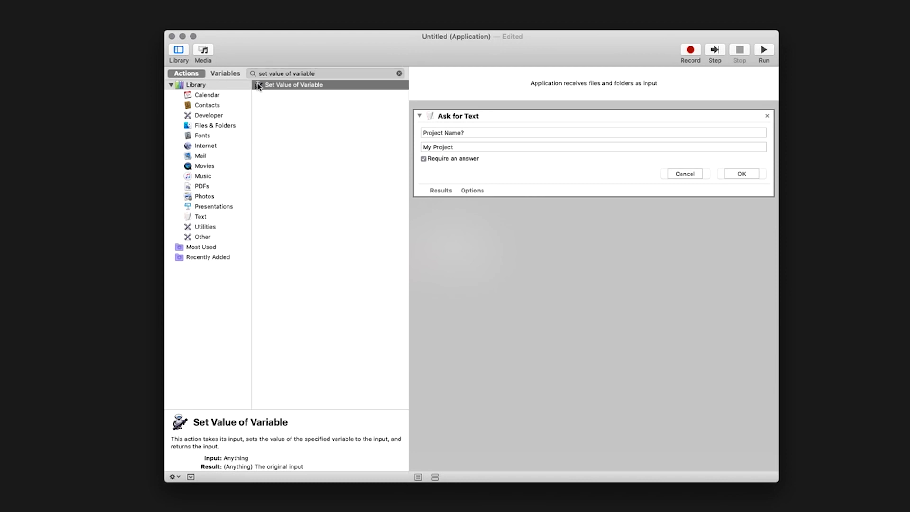
drag(258, 87, 495, 225)
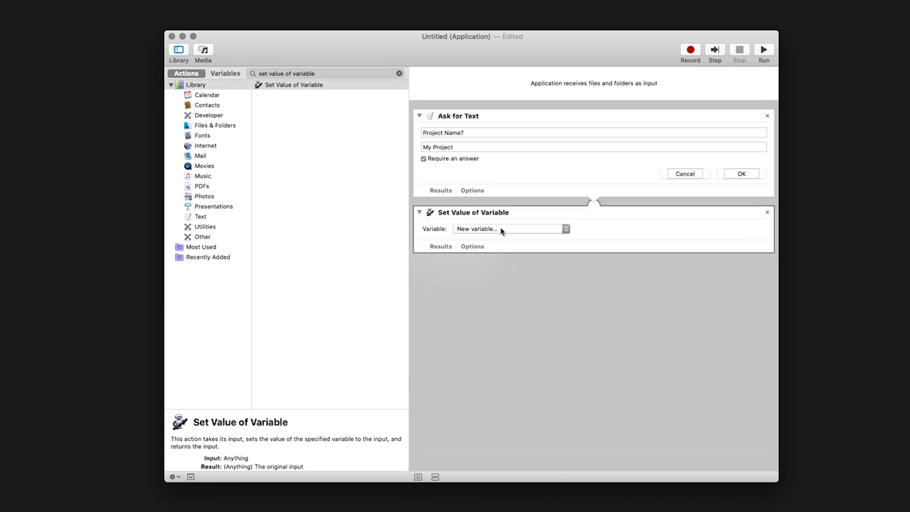
click(501, 229)
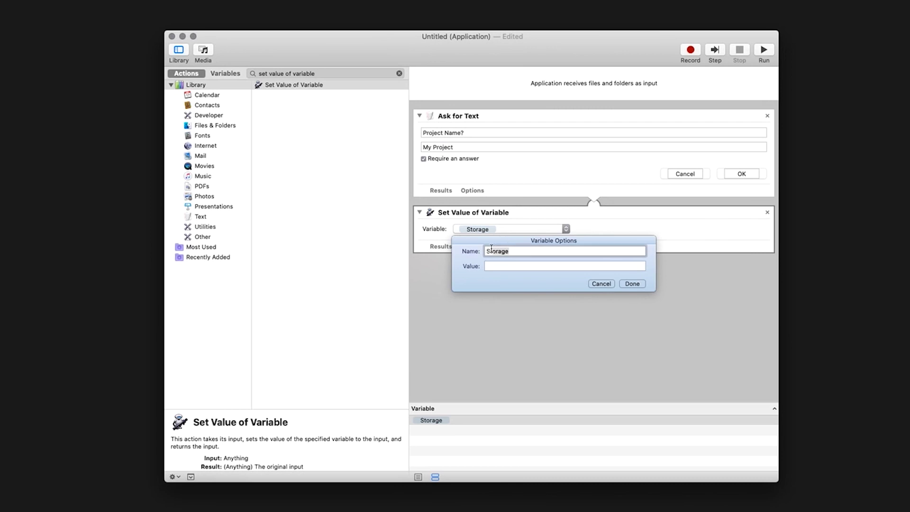
text(NewProject)
click(631, 283)
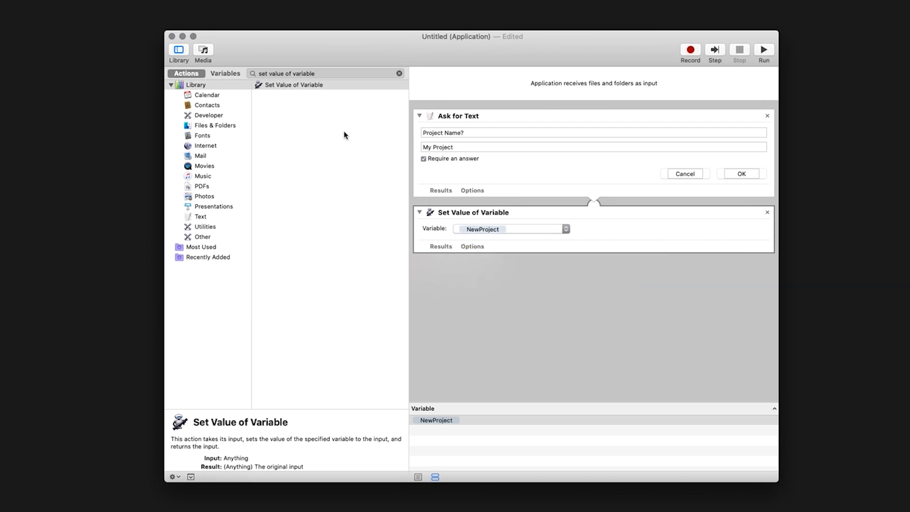
Add Ask for Finder Items with prompt 'Where would you like to create the project?', limited to Folders
triple_click(321, 72)
text(as)
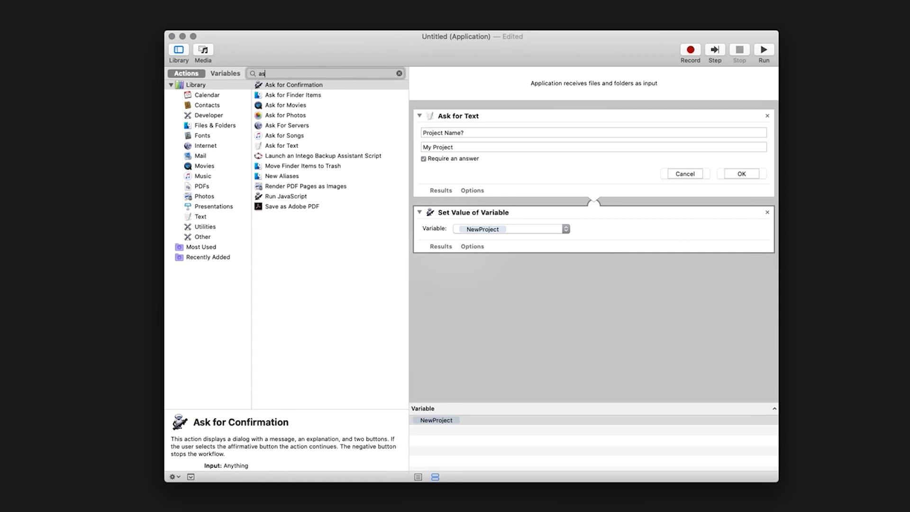
text(k for finder items)
drag(289, 84, 482, 275)
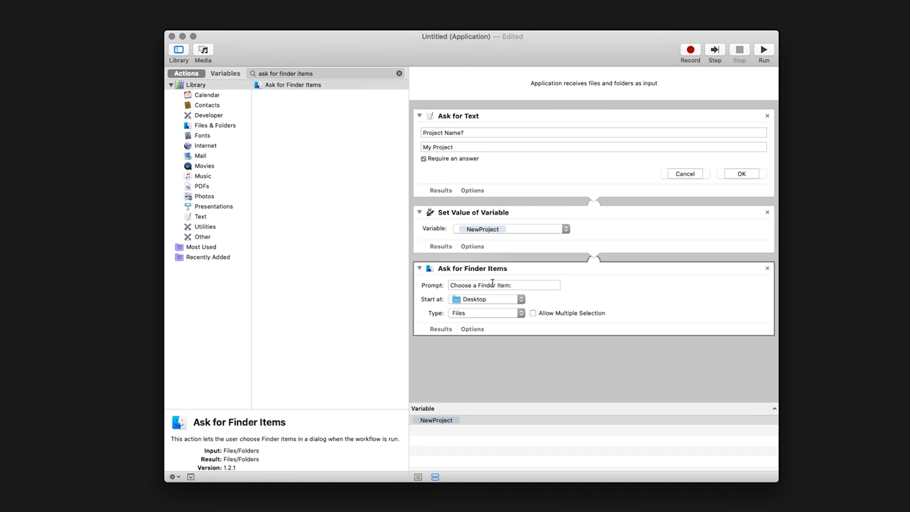
click(493, 283)
drag(522, 285, 432, 284)
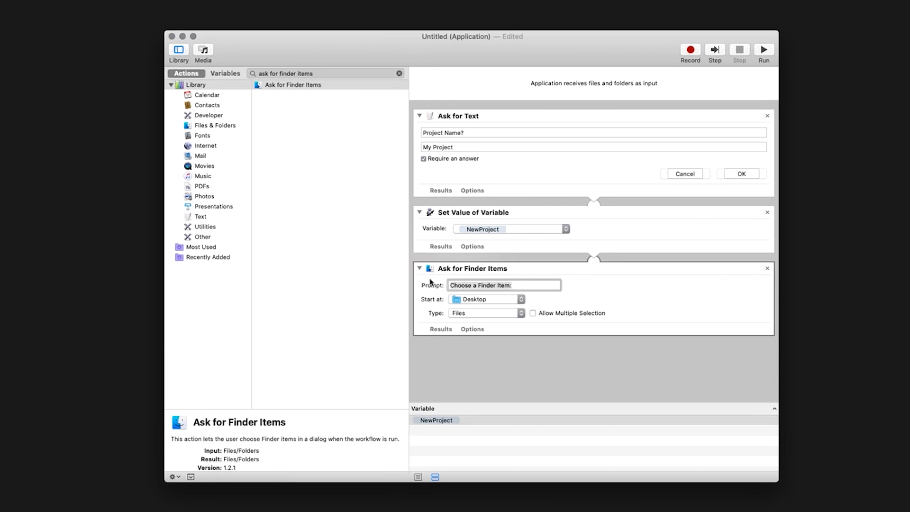
text(Where would you like )
text(to create the project?)
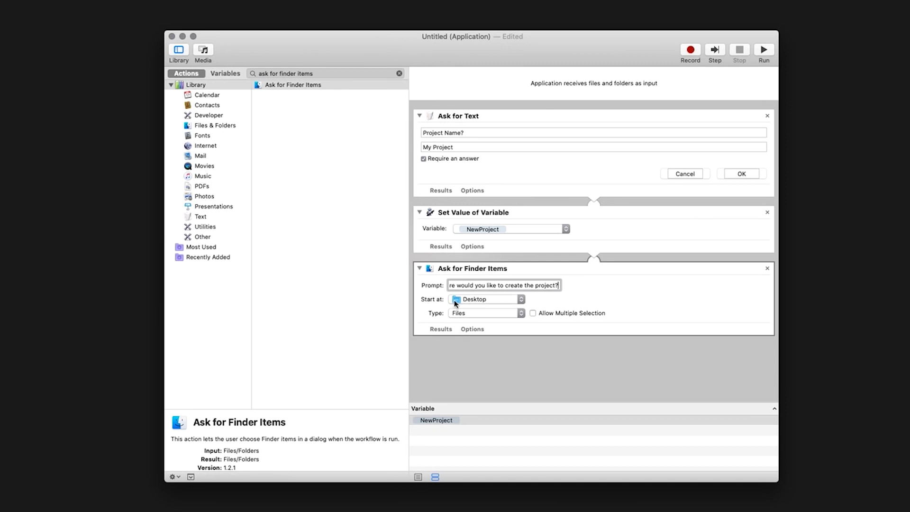
click(488, 313)
click(484, 323)
click(399, 74)
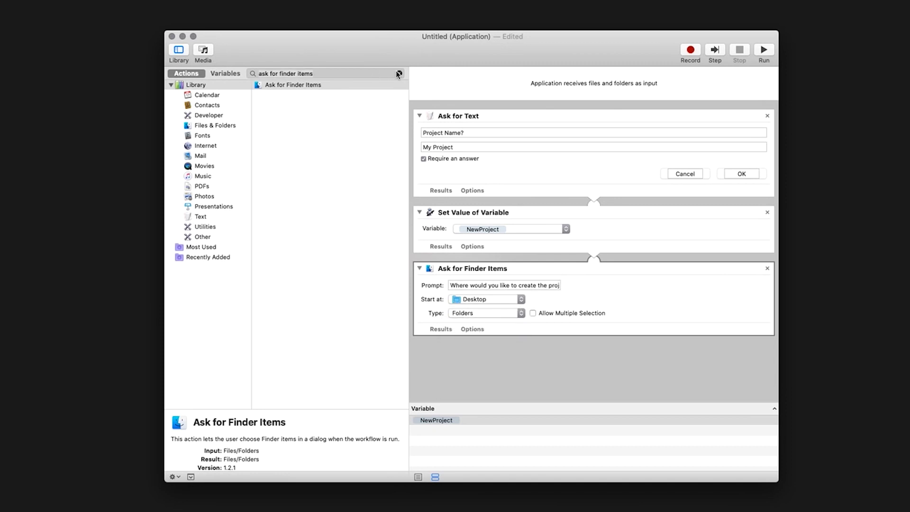
text(set value of variable)
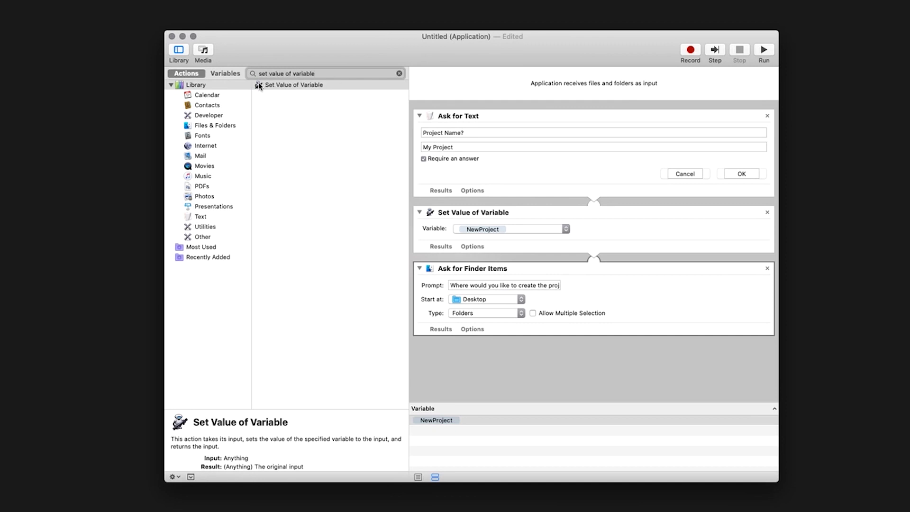
Add a second Set Value of Variable storing the chosen location in a new StartAt variable
double_click(258, 84)
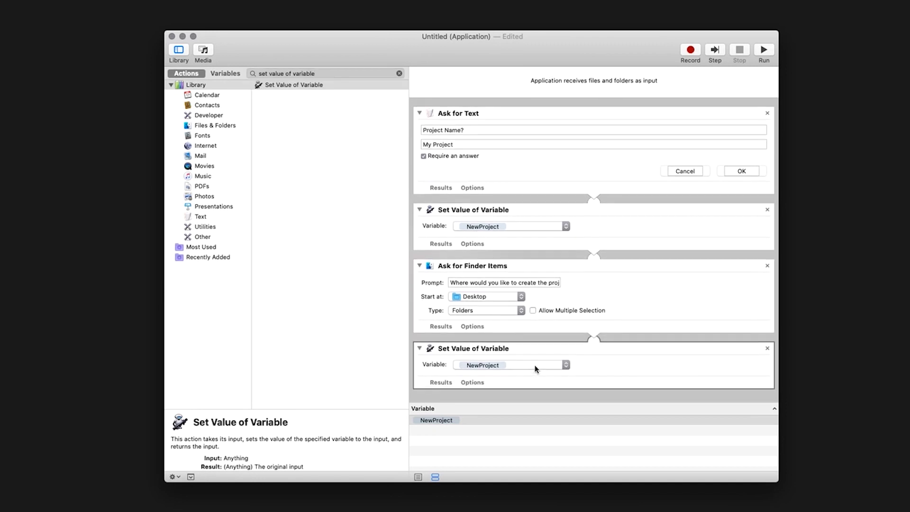
click(534, 368)
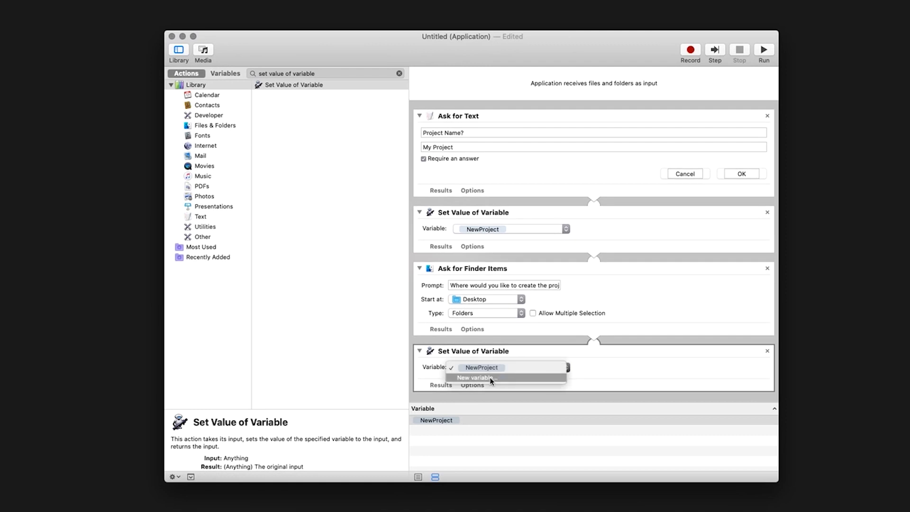
click(496, 378)
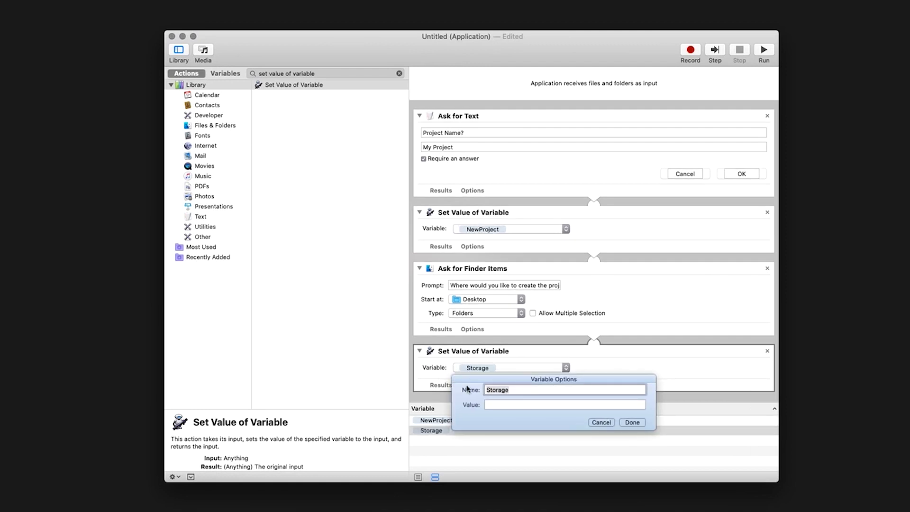
text(StartAt)
click(632, 423)
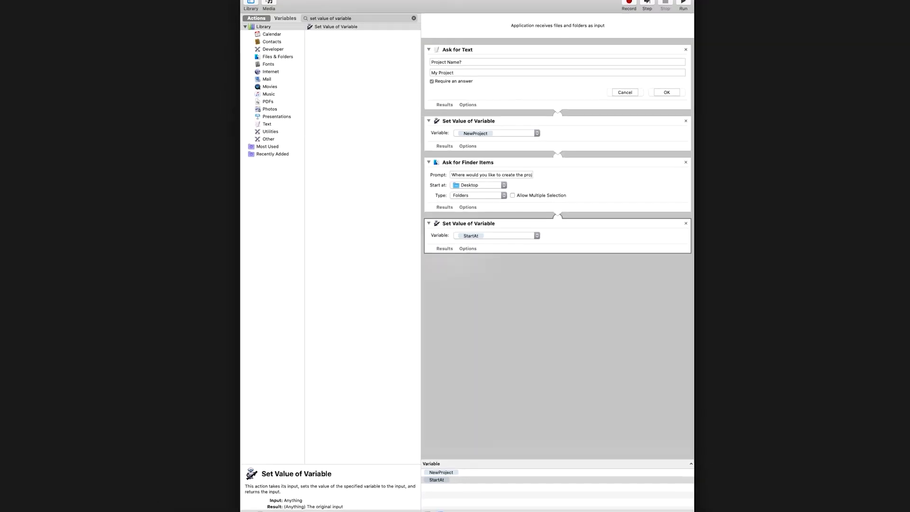
Add Get Value of Variable retrieving the NewProject variable
click(405, 96)
text(det valu)
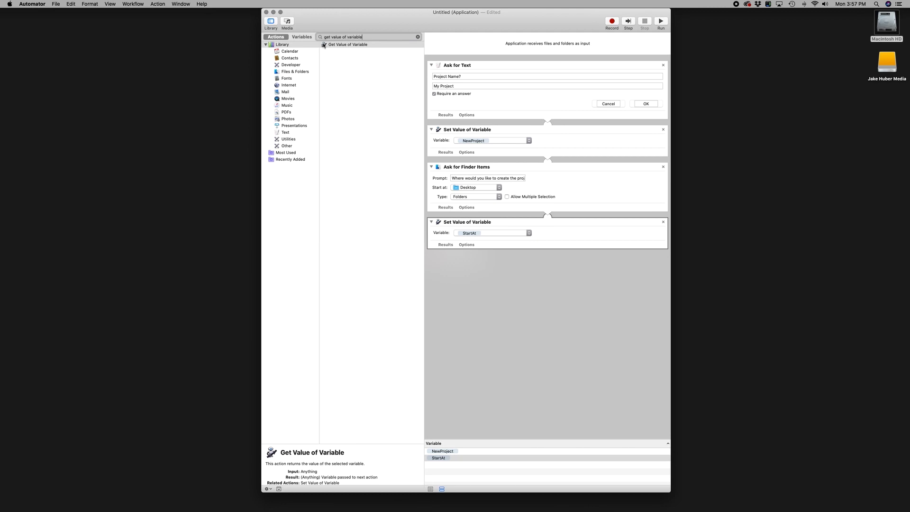
drag(322, 45, 497, 273)
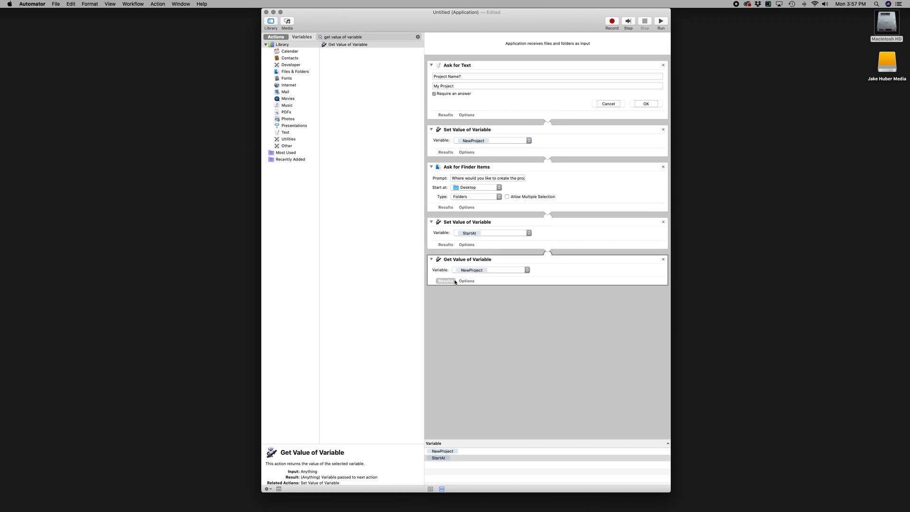
click(495, 272)
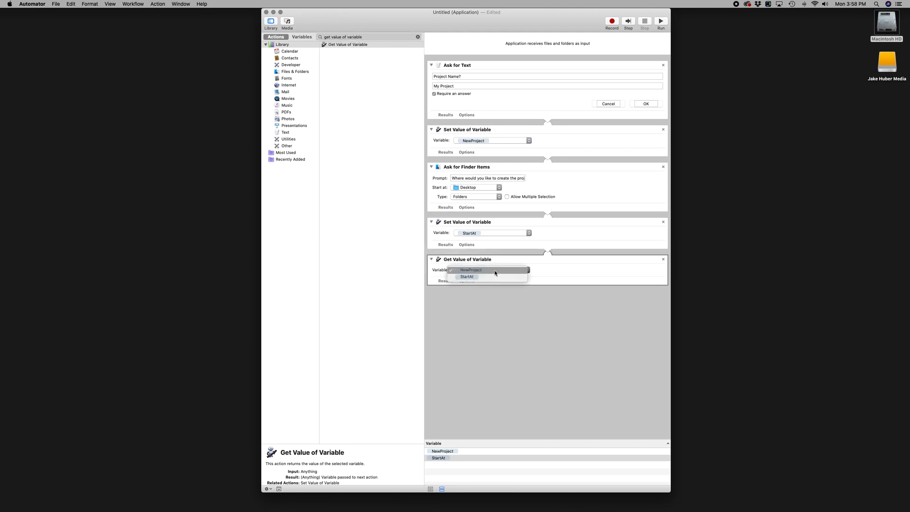
click(496, 272)
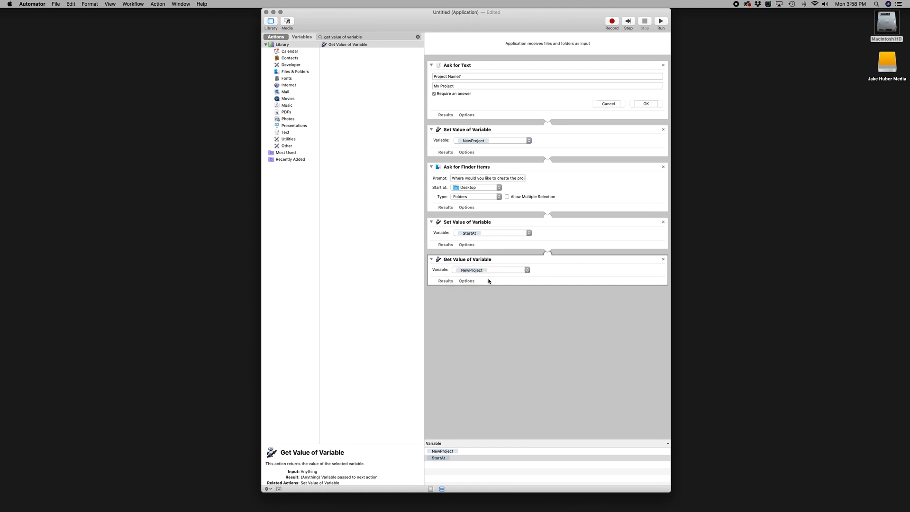
Add Run Shell Script using /bin/bash with input passed as arguments, clearing the default script
click(419, 38)
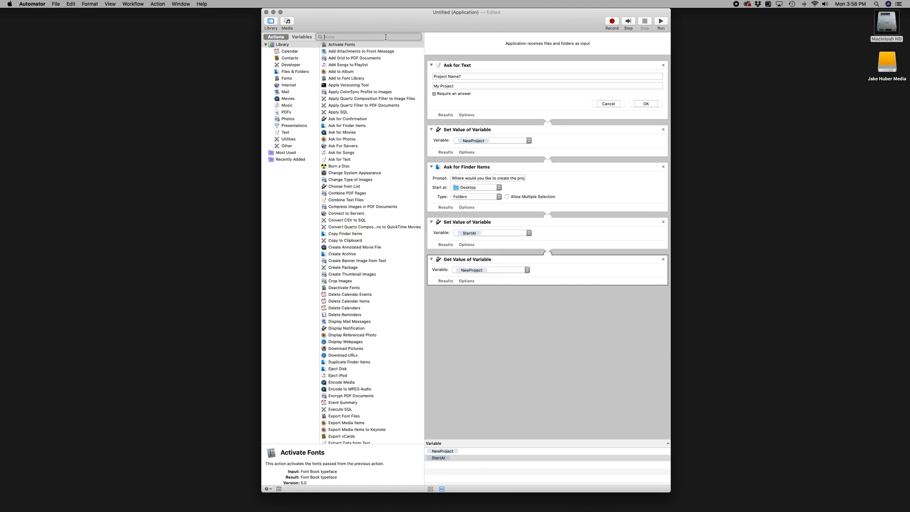
text(run shell script)
drag(342, 44, 473, 311)
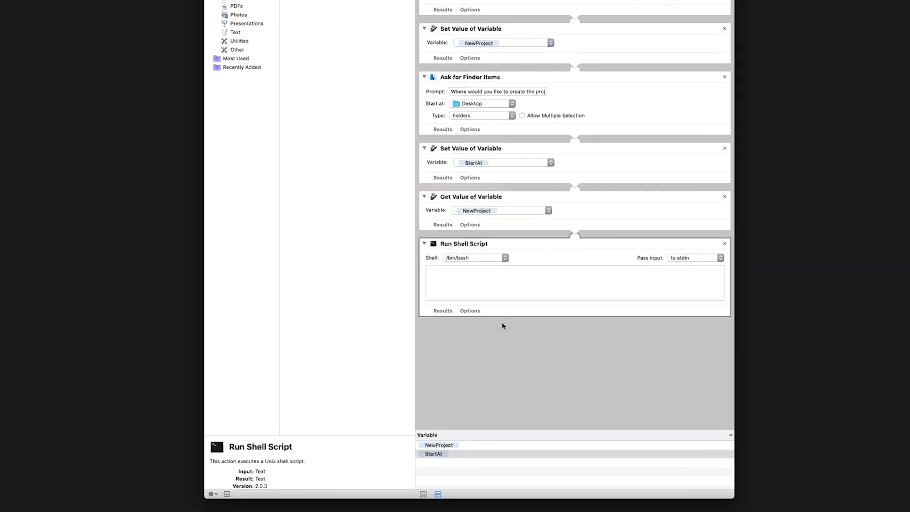
click(487, 285)
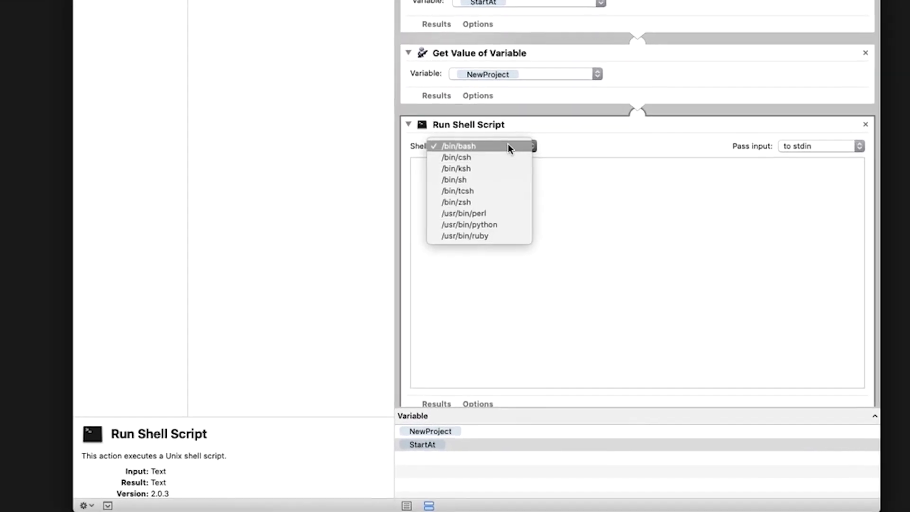
click(507, 165)
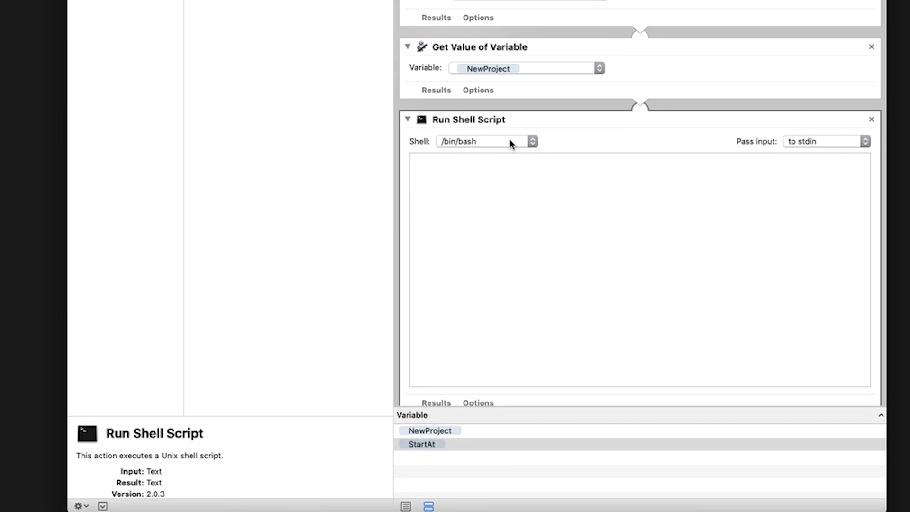
click(842, 145)
click(829, 155)
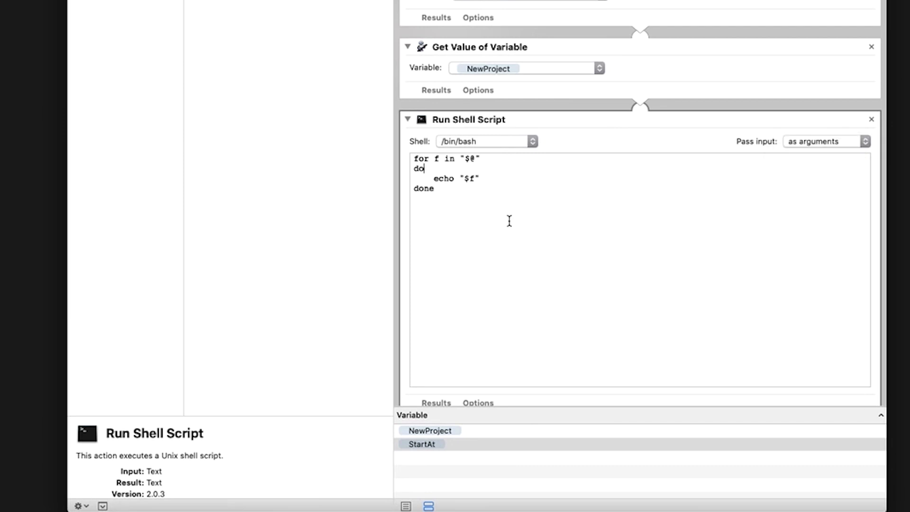
key(super+a)
key(BackSpace)
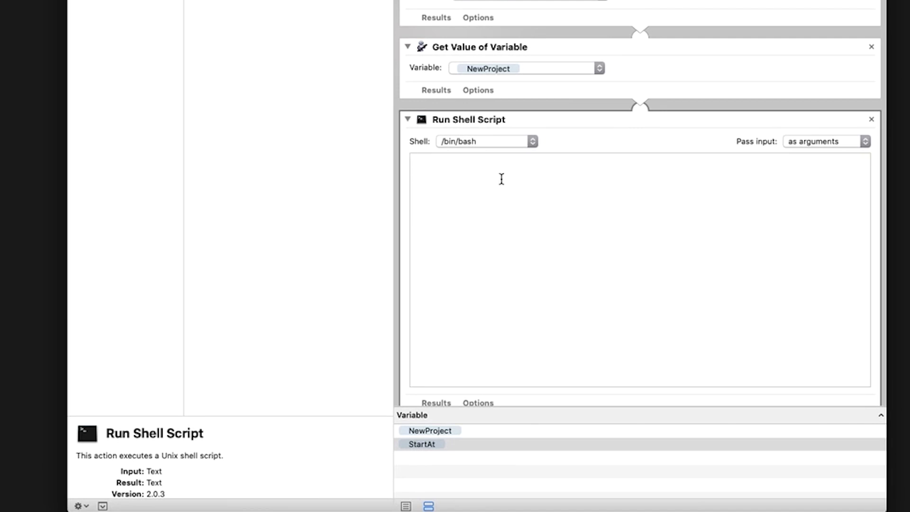
Write the project-folder mkdir line plus mkdir lines for _Footage and _Images
text(mkdir "$1/$)
text(2")
drag(487, 159, 415, 158)
right_click(430, 163)
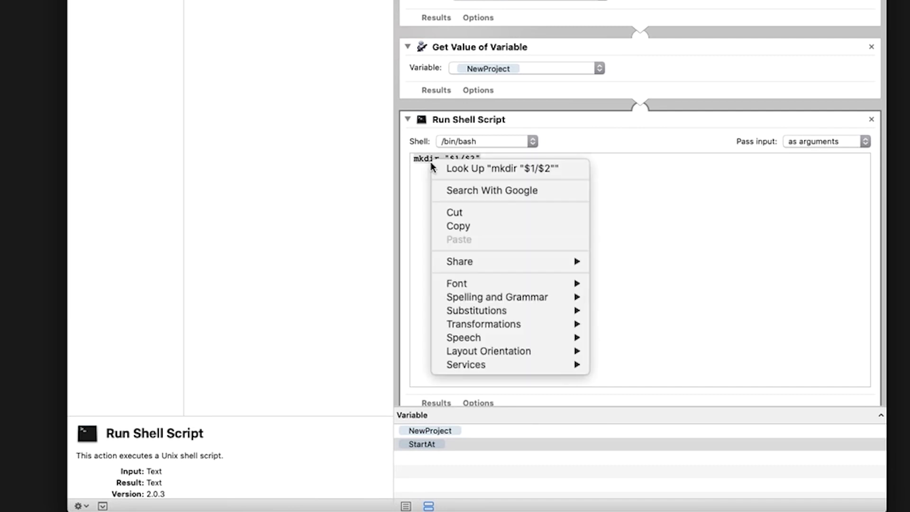
click(471, 226)
click(491, 162)
key(Return)
key(super+v)
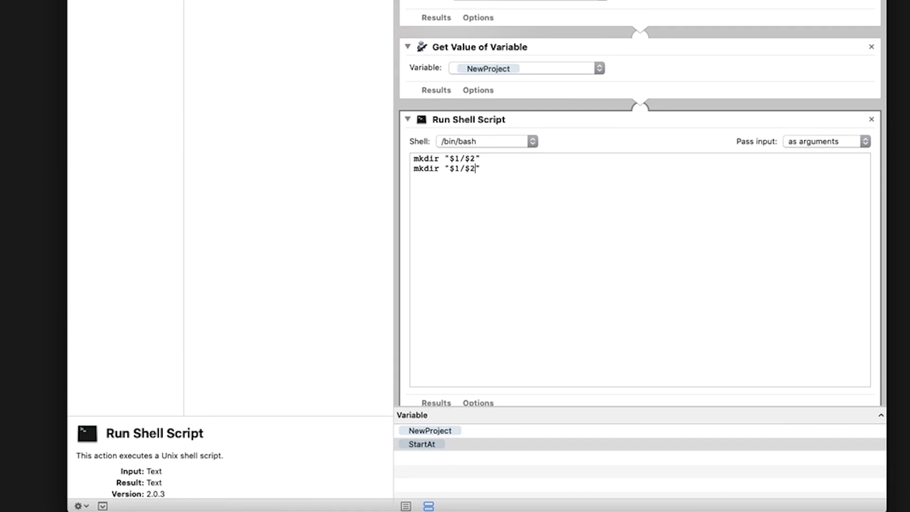
text(/_Footage)
click(528, 170)
key(super+v)
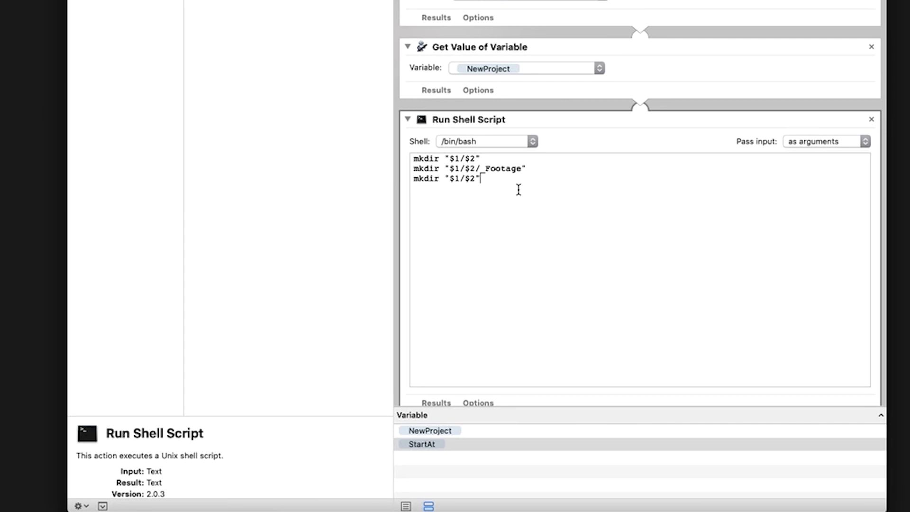
click(476, 179)
text(/_Images)
Add mkdir lines for the _Images/_RAW and _Images/_Provided subfolders
drag(522, 179, 401, 179)
right_click(485, 182)
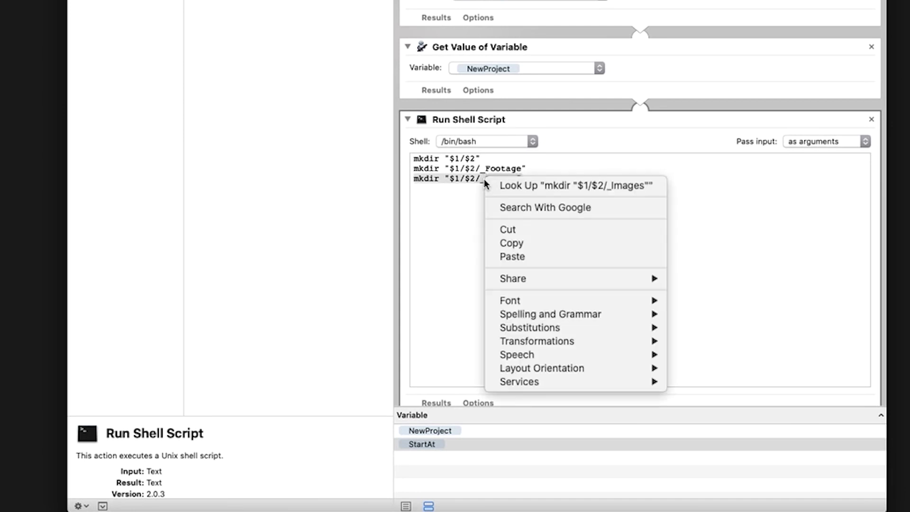
click(512, 242)
click(537, 190)
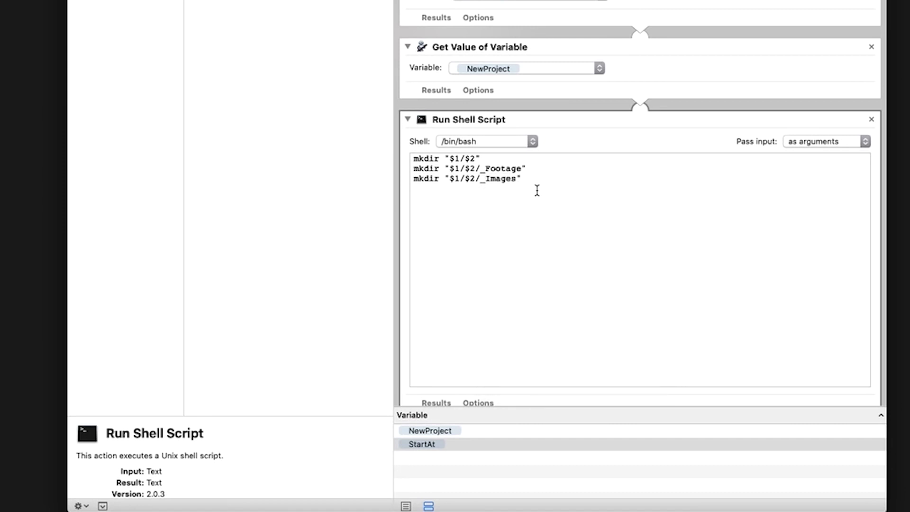
key(Return)
key(super+v)
click(515, 188)
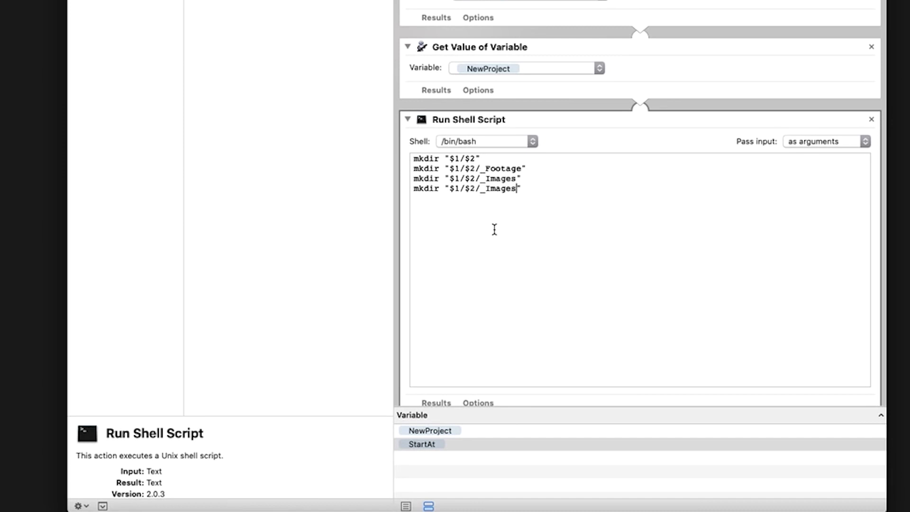
text(/_RAW)
key(Right)
key(super+v)
text(/_Provided)
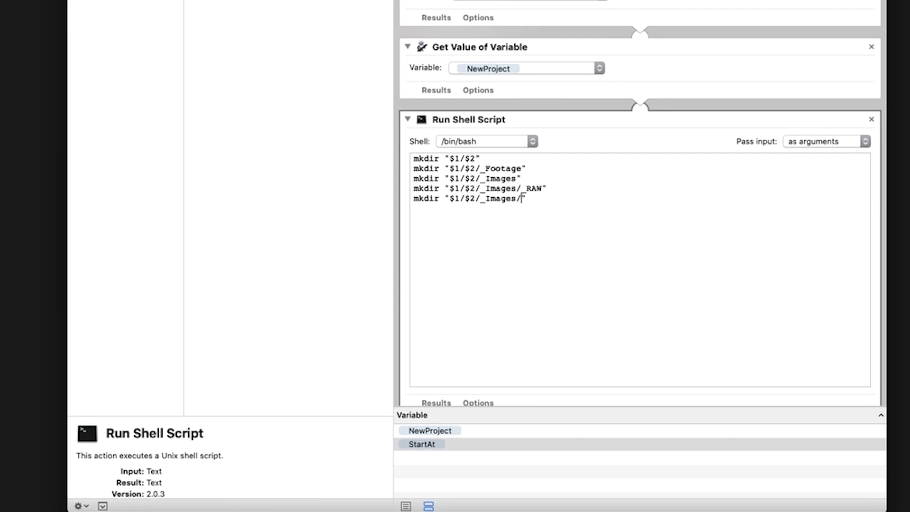
key(Right)
key(Return)
key(super+v)
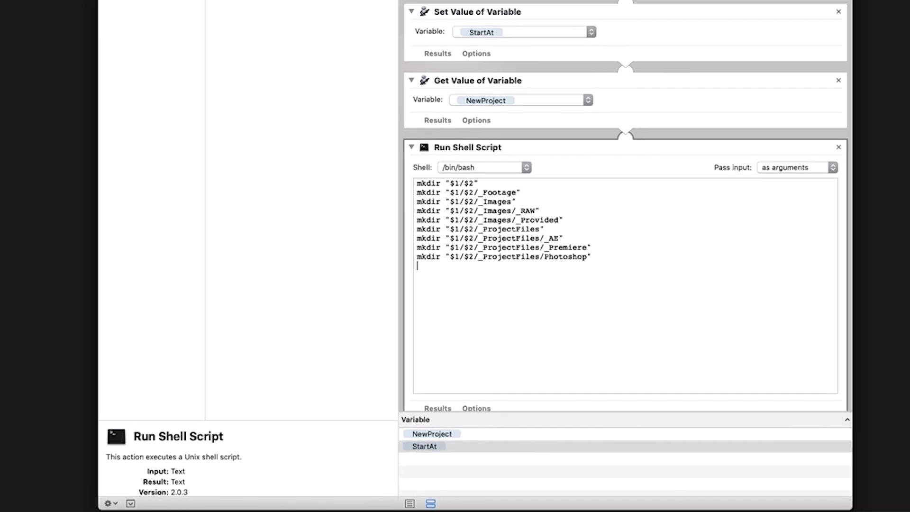
Finish the mkdir lines (_ProjectFiles/Lightroom, Illustrator, etc.), save as 'Folder Automator' on the Desktop, hide Automator
text(mkdir "$1/$2/_ProjectFiles/Lightroom" mkdir "$1/$2/_ProjectFiles/Illustrator" mkdir "$1/$2/Assets" mkdir "$1/$2/Assets/Cover_Photo" mkdir "$1/$2/Assets/Scripts" mkdir "$1/$2/Assets/Shot_List" mkdir "$1/$2/Assets/Docs" mkdir "$1/$2/Assets/Fonts" mkdir "$1/$2/Assets/LUTS" mkdir "$1/$2/Audio")
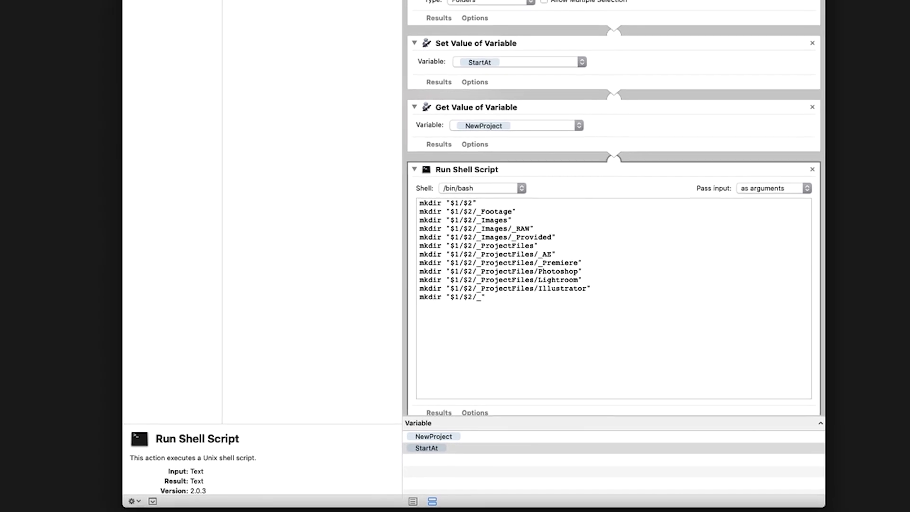
drag(506, 348, 435, 352)
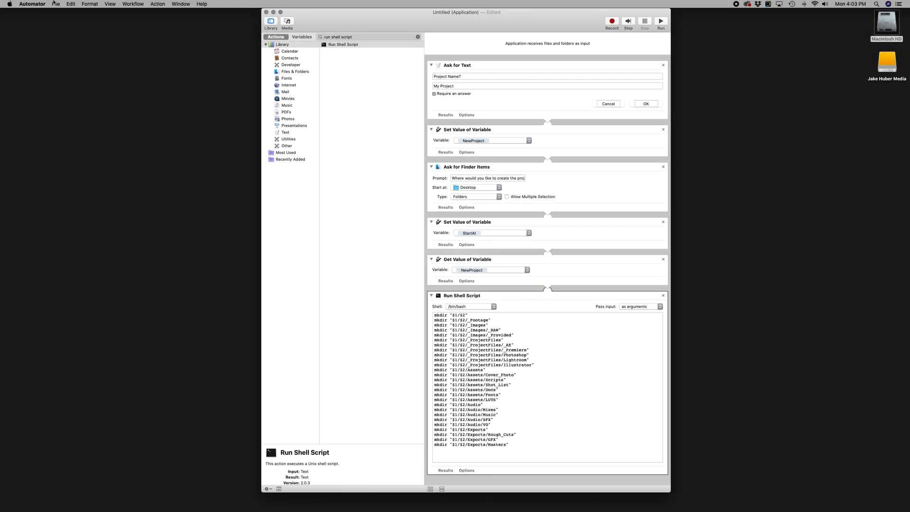
click(53, 3)
click(289, 93)
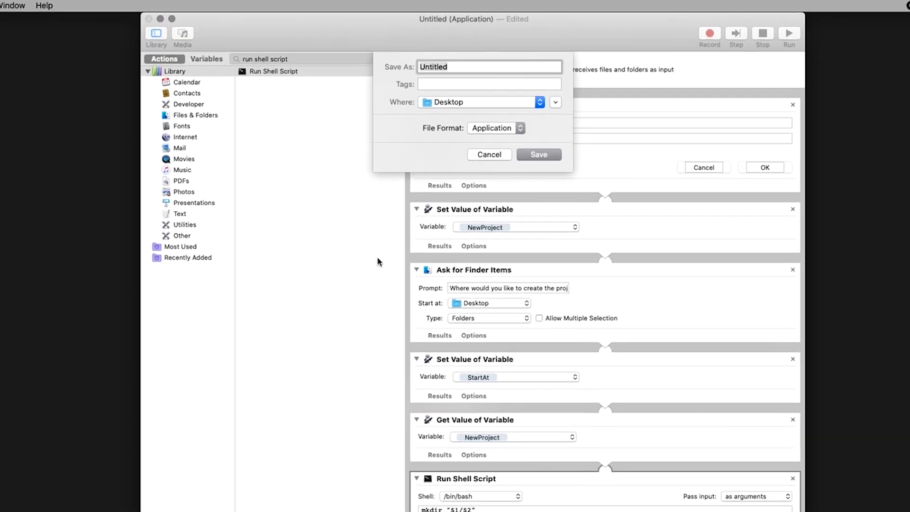
text(Folder )
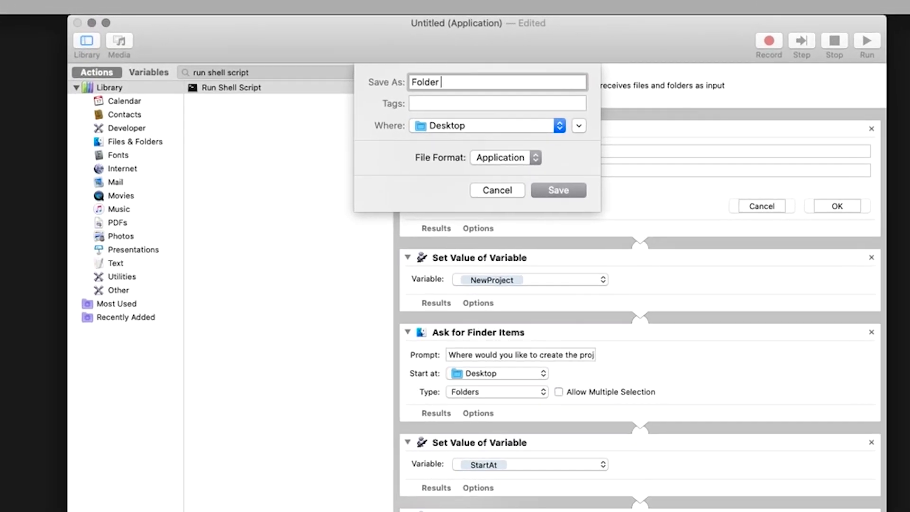
text(Automator)
click(540, 187)
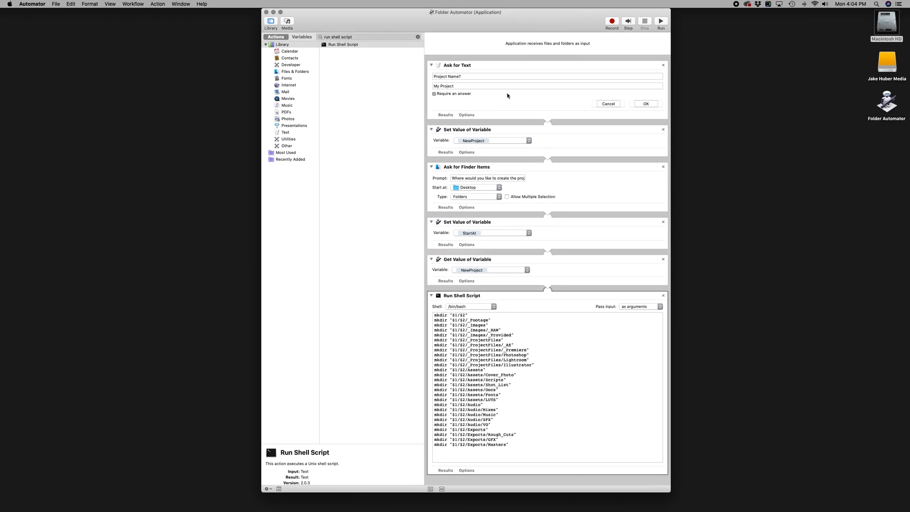
drag(896, 109, 768, 217)
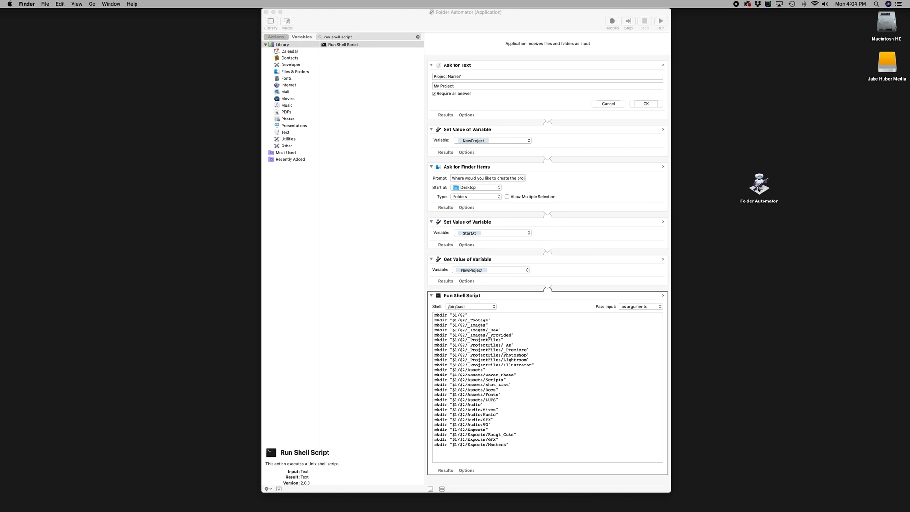
click(273, 12)
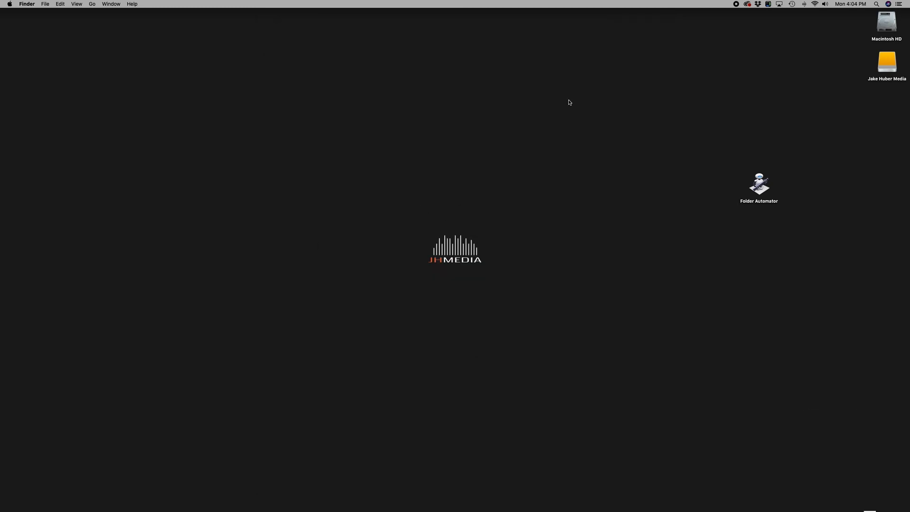
Run Folder Automator with project name 'Your Project Name Here_Date Here _ ETC.' and Desktop as location
double_click(759, 185)
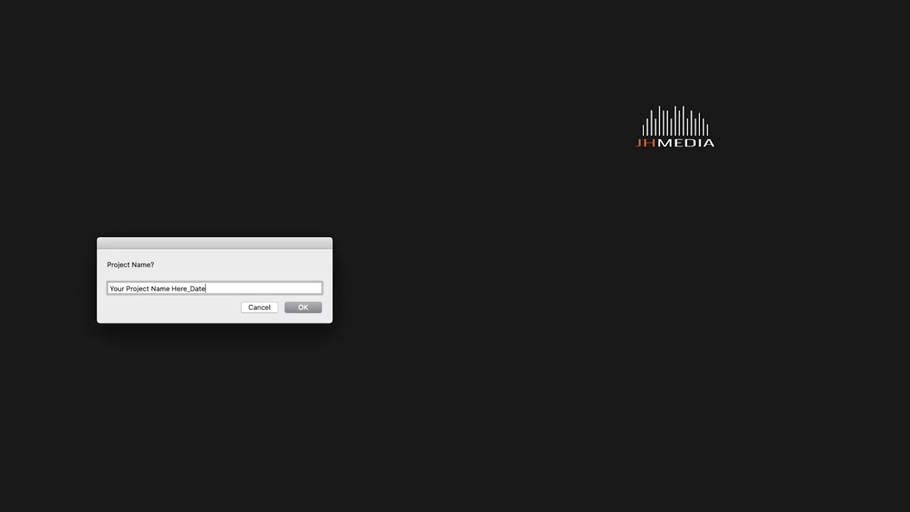
text( _ ETC.)
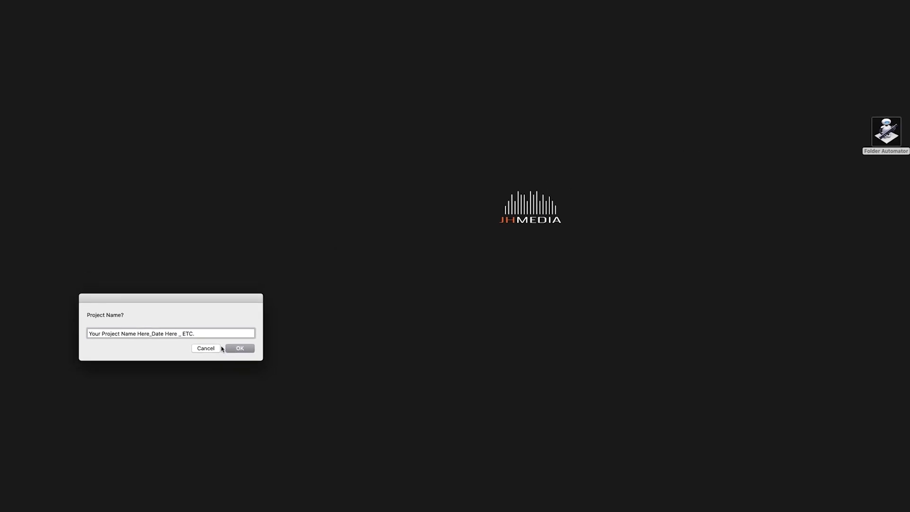
click(240, 348)
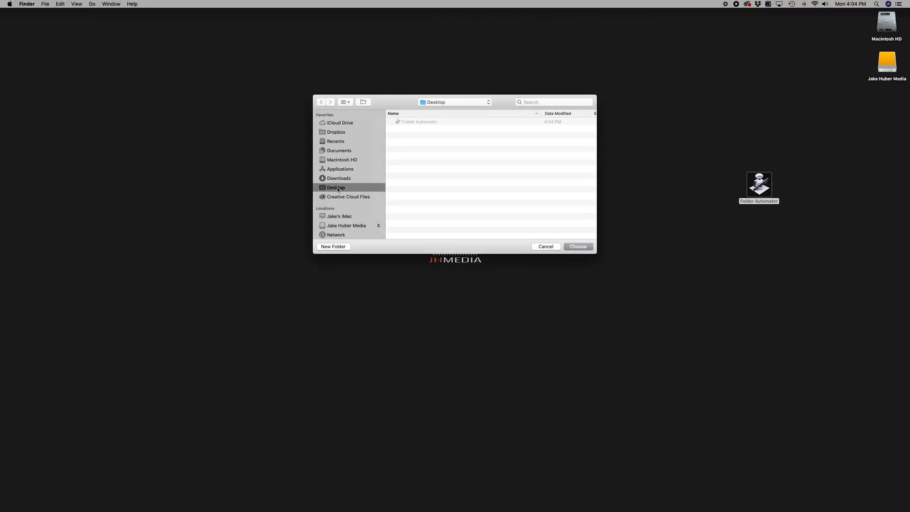
scroll(337, 189, down, 2)
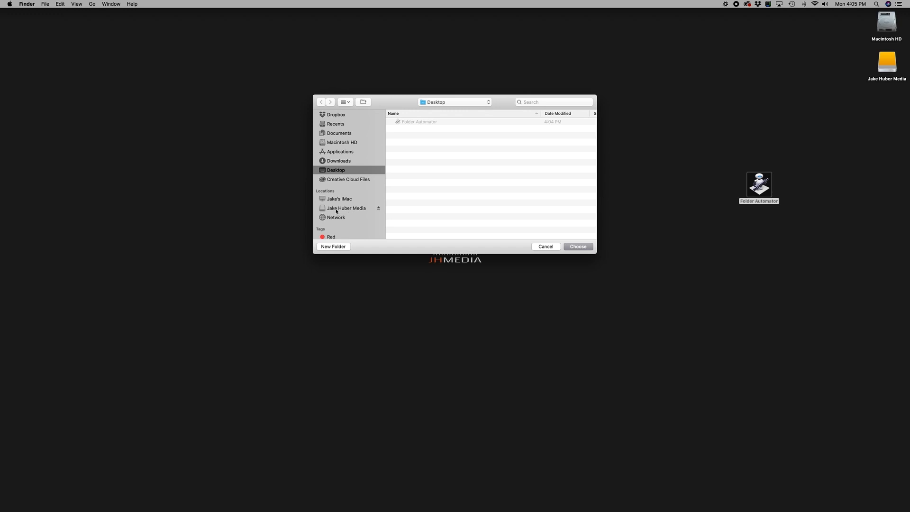
click(577, 246)
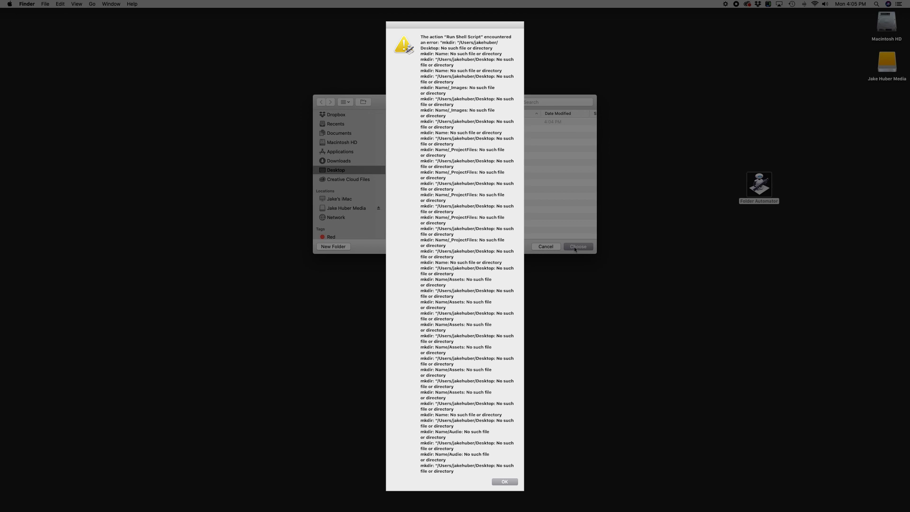
key(Return)
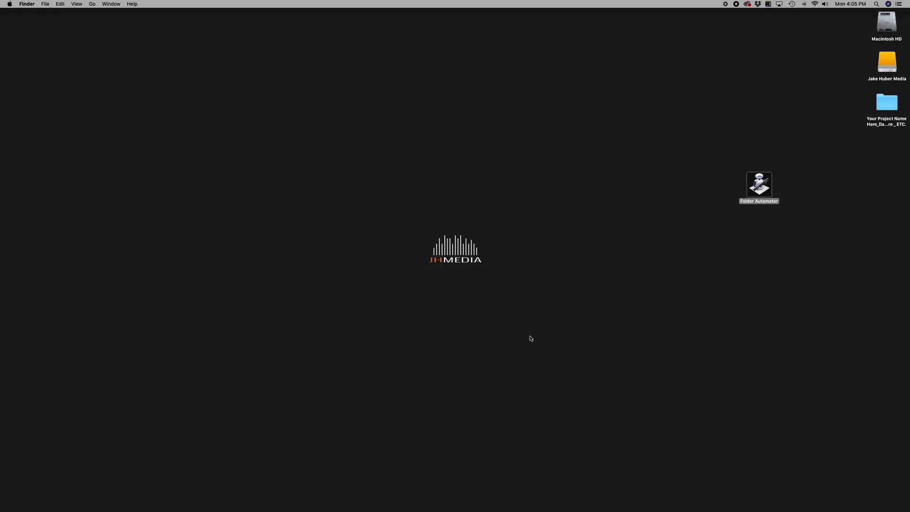
drag(886, 102, 763, 230)
Open the new project folder and expand each subfolder, including _ProjectFiles and Exports, to check contents
double_click(762, 228)
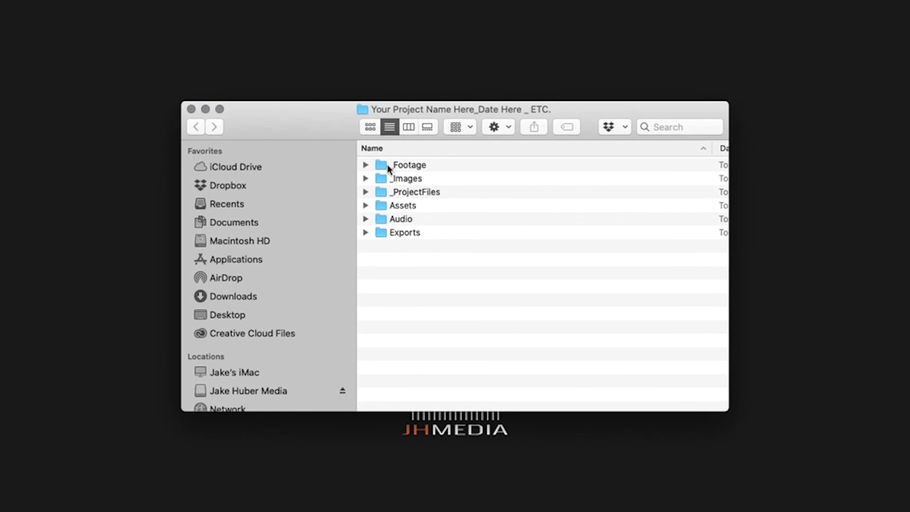
click(365, 178)
click(366, 178)
click(366, 192)
click(365, 191)
click(366, 205)
click(365, 205)
click(365, 218)
click(366, 218)
click(366, 232)
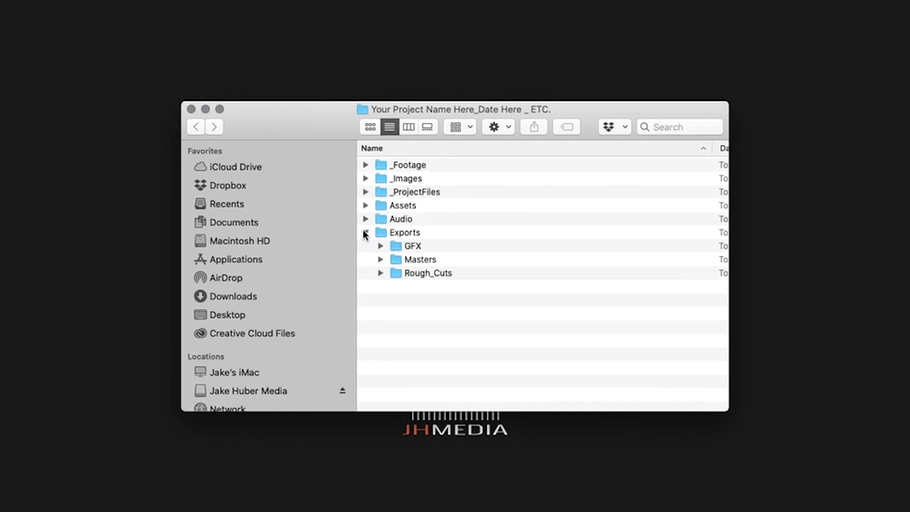
click(365, 232)
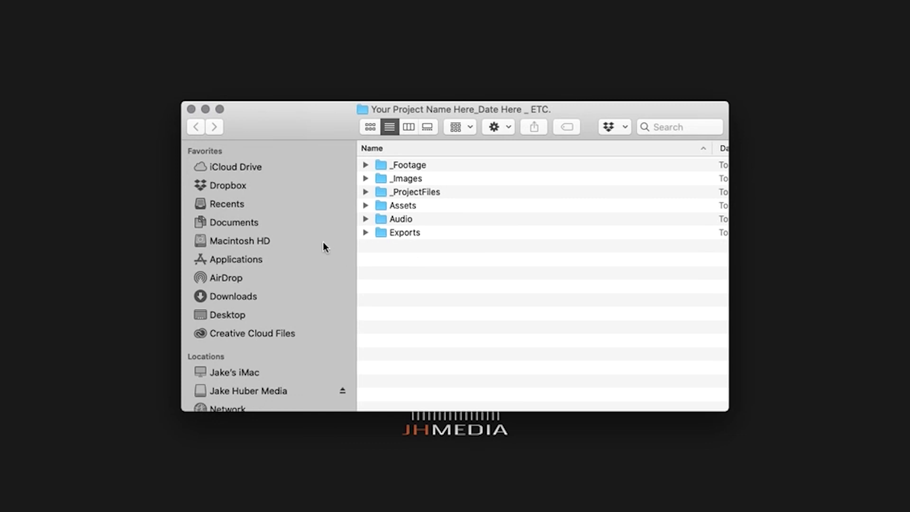
Browse Documents > JHMEDIA_ALL > JHMEDIA_Logo > JHMEDIA_SocialMediaLogos > JHMEDIA_ProfilePicture and select the 1200x1200 PNG
click(244, 223)
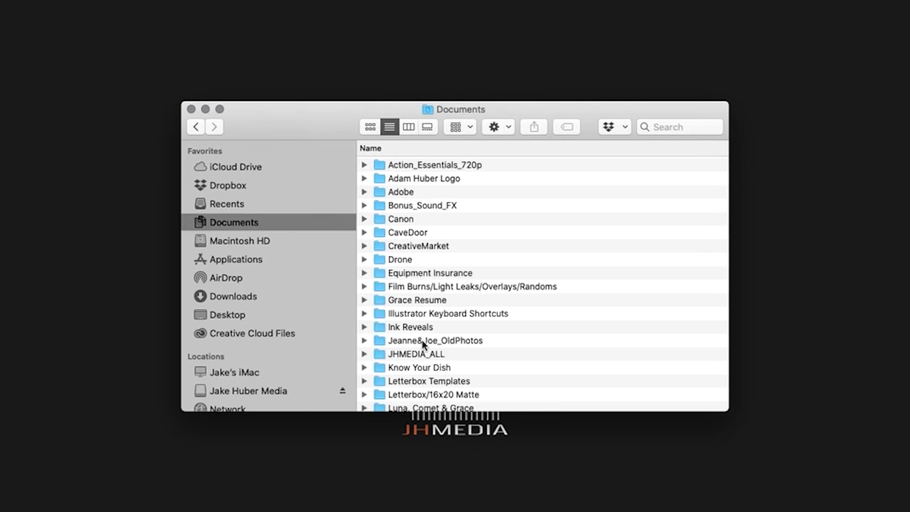
click(406, 354)
double_click(406, 354)
double_click(420, 249)
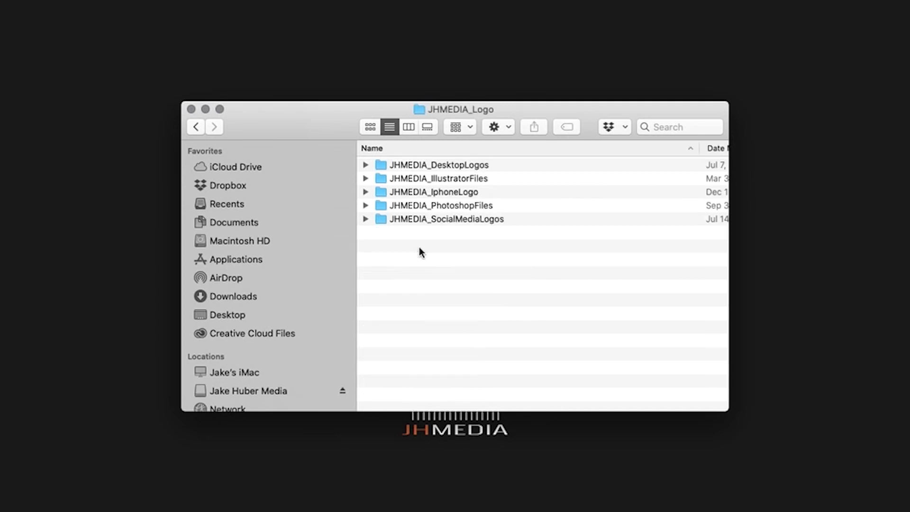
double_click(445, 220)
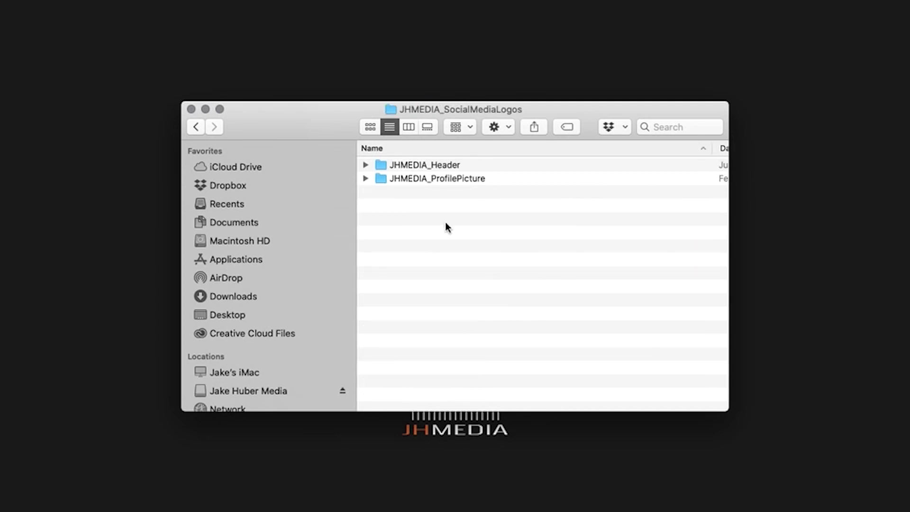
double_click(443, 178)
click(586, 207)
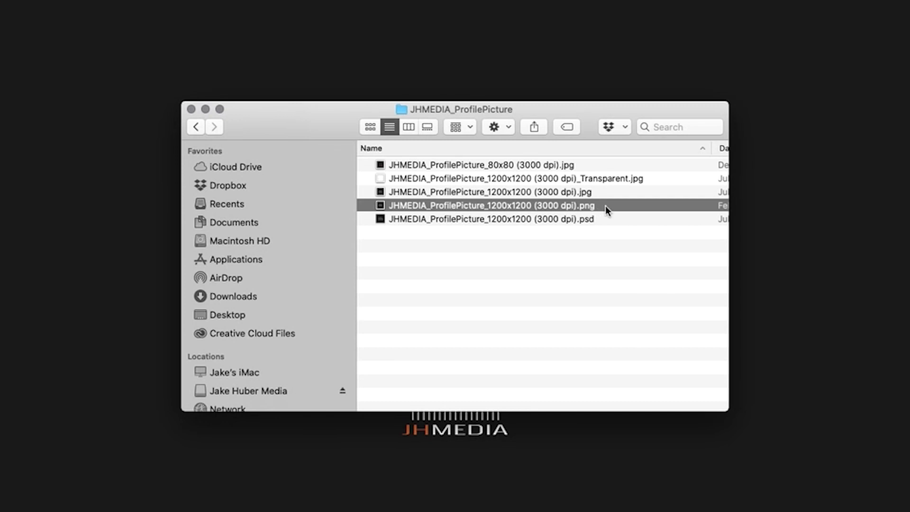
Open the JHMEDIA PNG logo in Preview
right_click(501, 179)
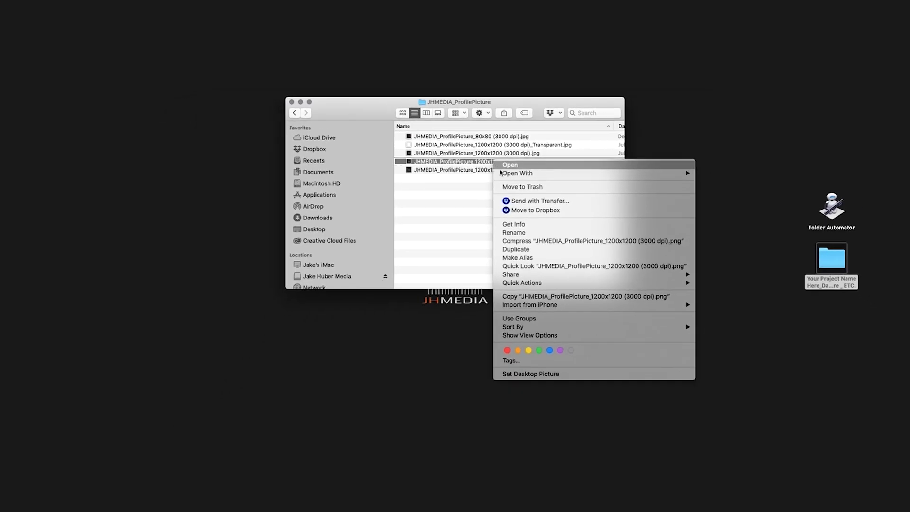
mouse_move(711, 191)
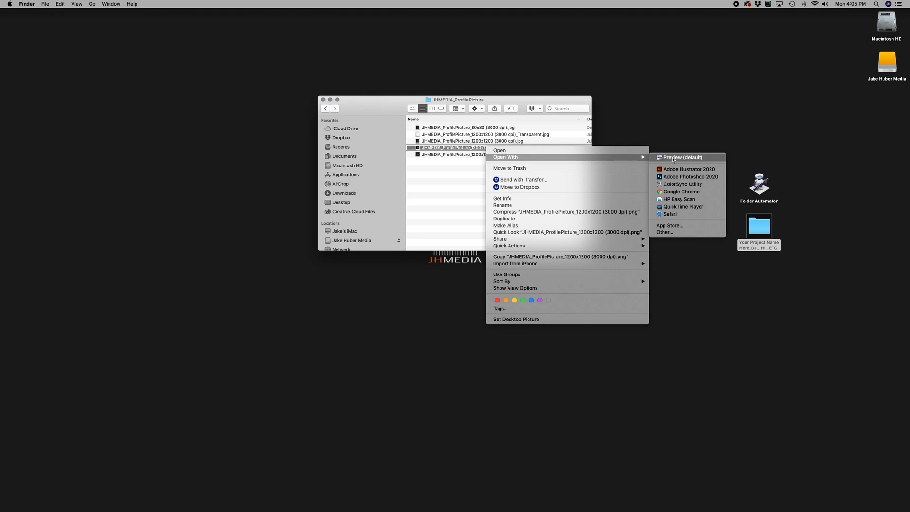
click(673, 158)
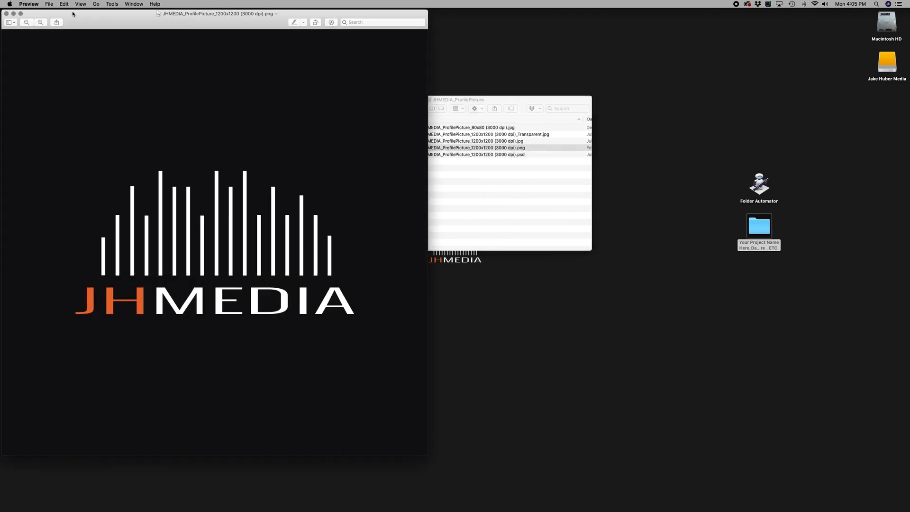
Select all and copy the logo image, then close Preview and the Finder window
click(64, 4)
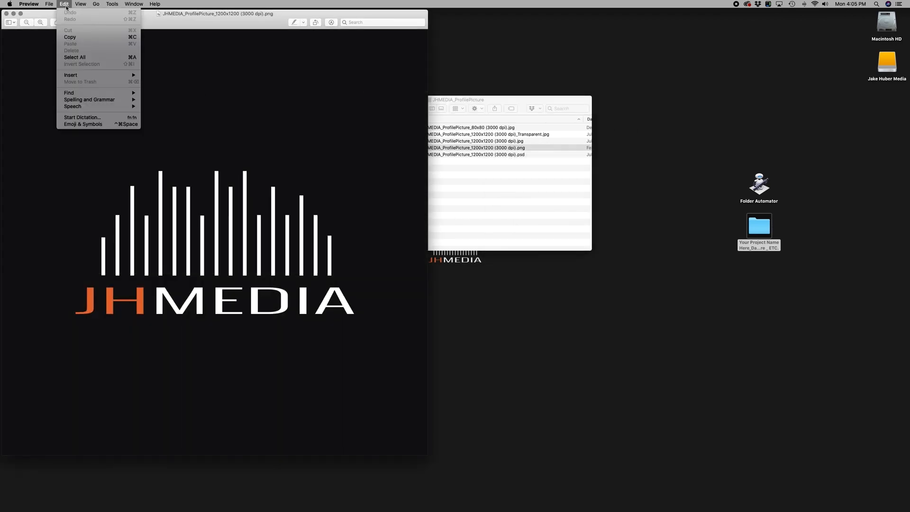
click(75, 58)
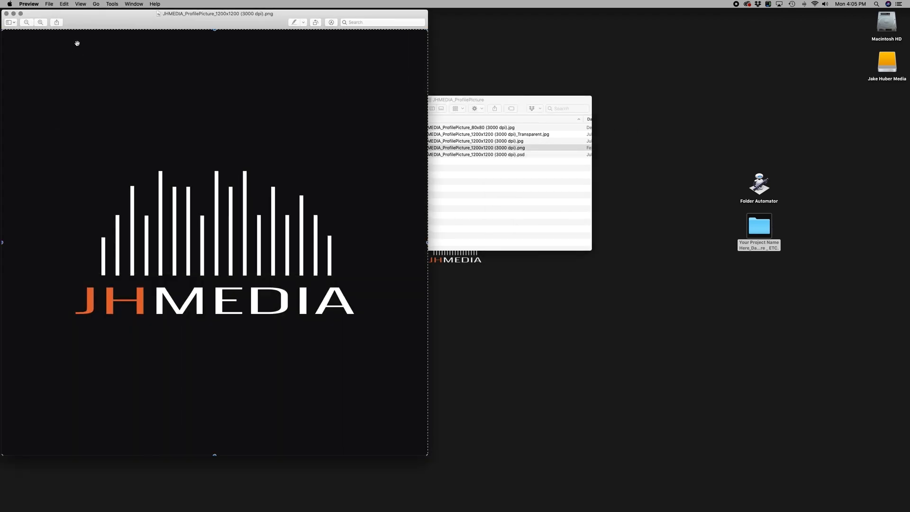
click(64, 4)
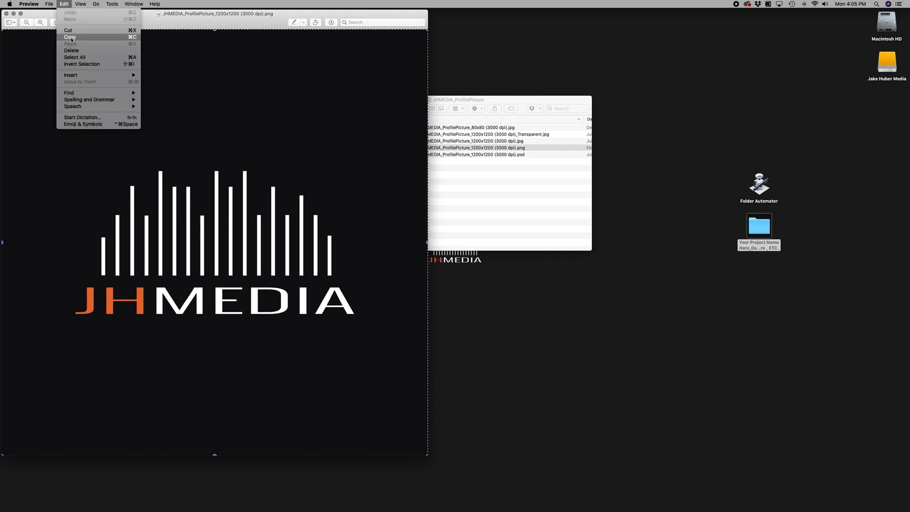
click(72, 38)
click(7, 13)
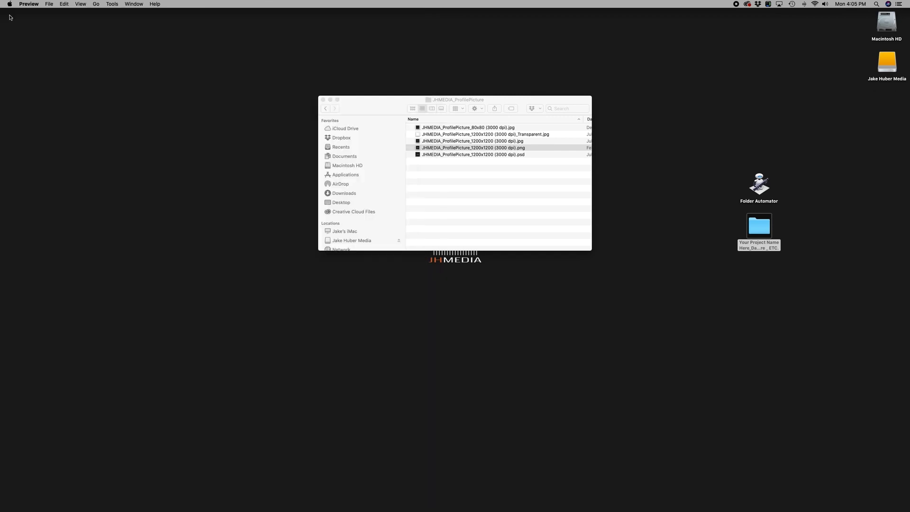
click(324, 99)
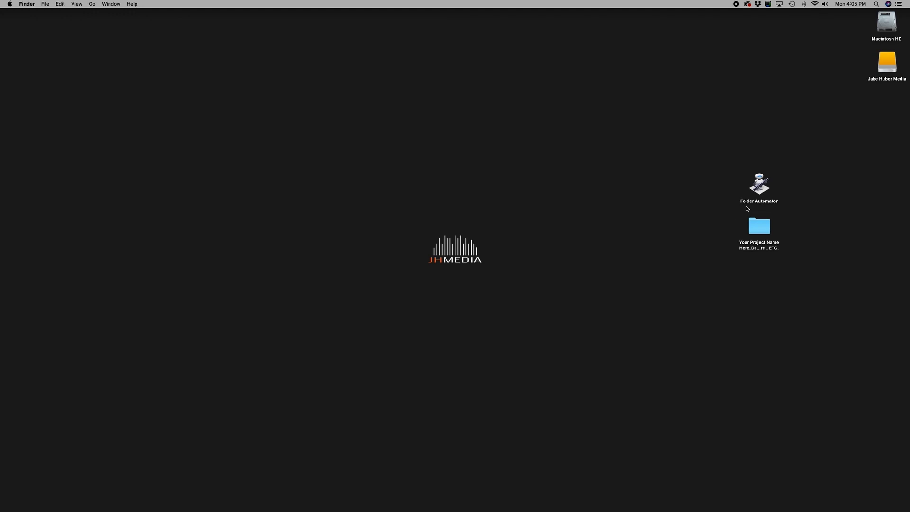
Paste the JHMEDIA logo as Folder Automator's icon via Get Info, then add the app to the Dock
click(760, 193)
right_click(763, 187)
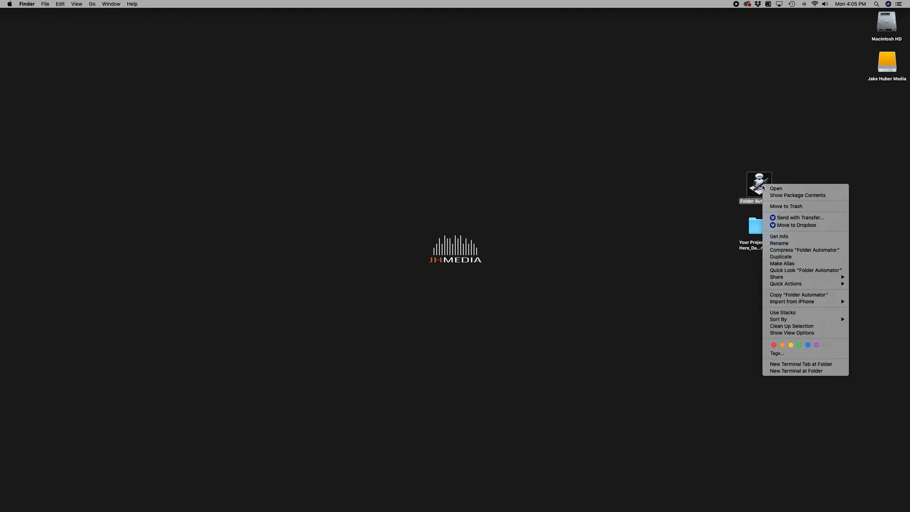
click(768, 236)
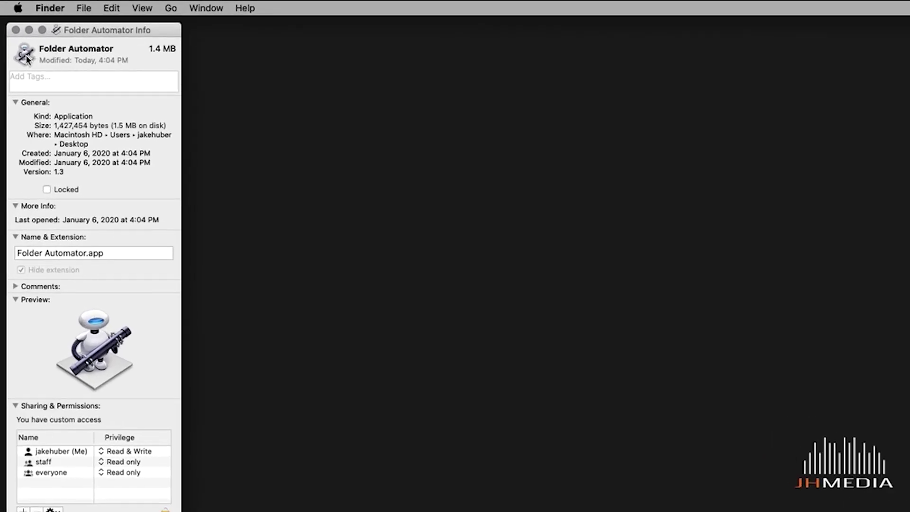
click(120, 9)
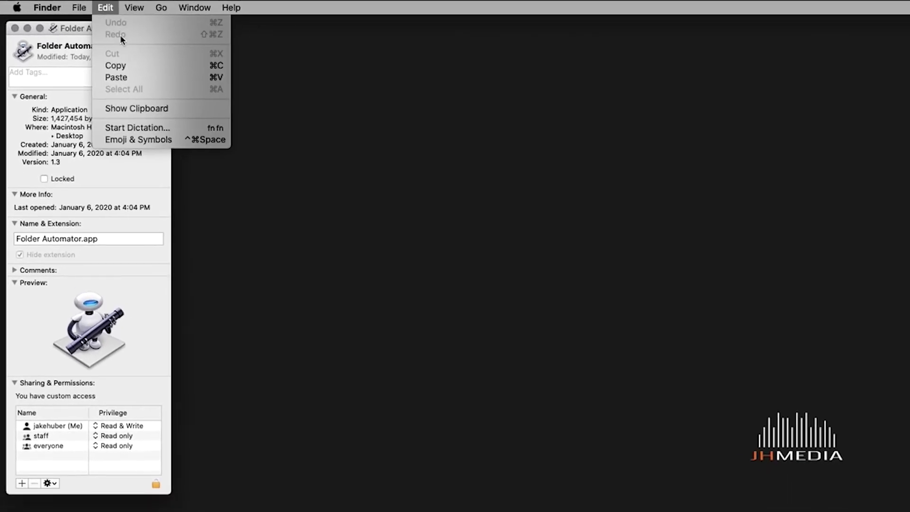
click(109, 67)
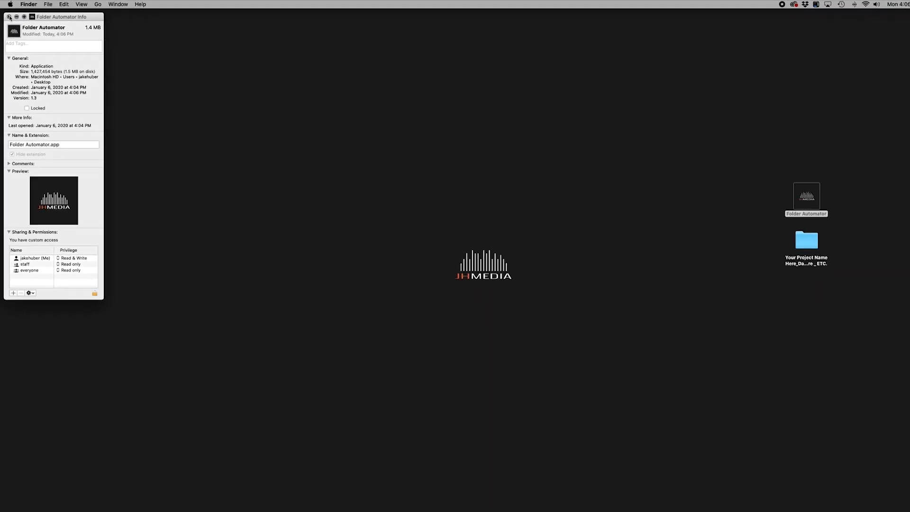
key(super+w)
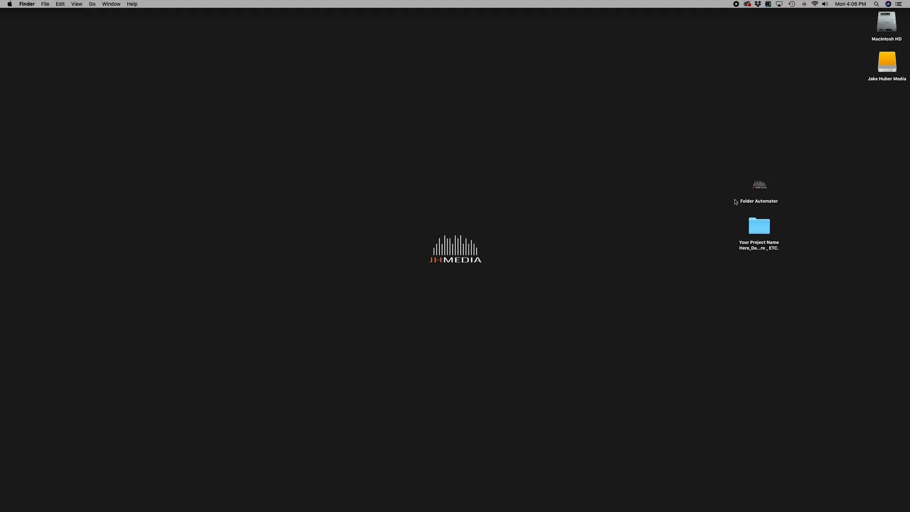
drag(759, 185, 389, 503)
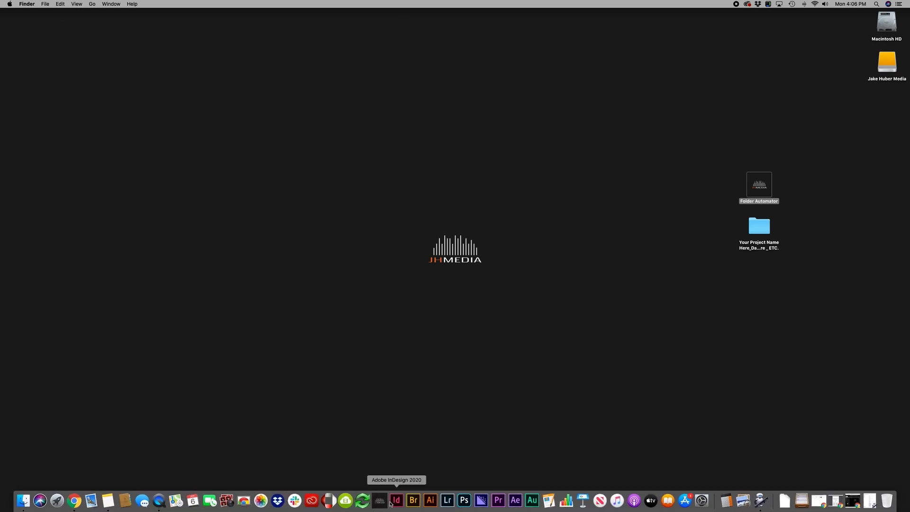
key(super+alt+d)
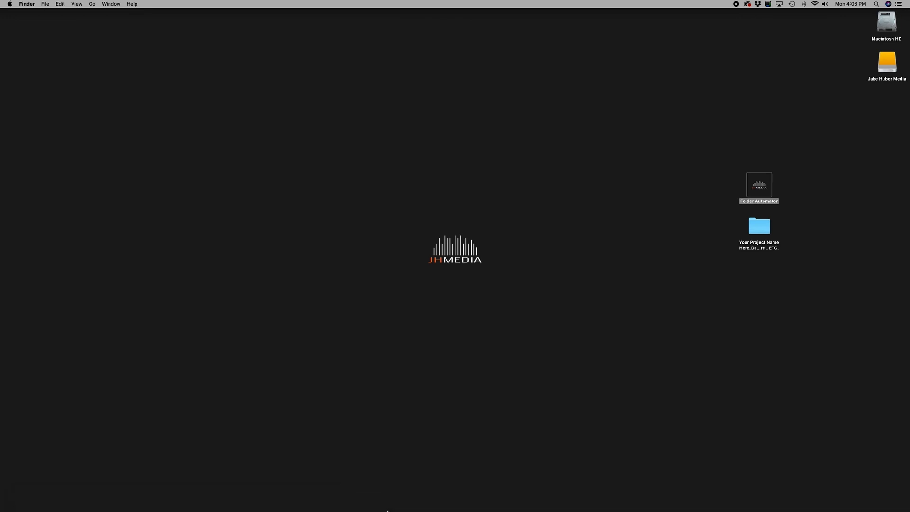